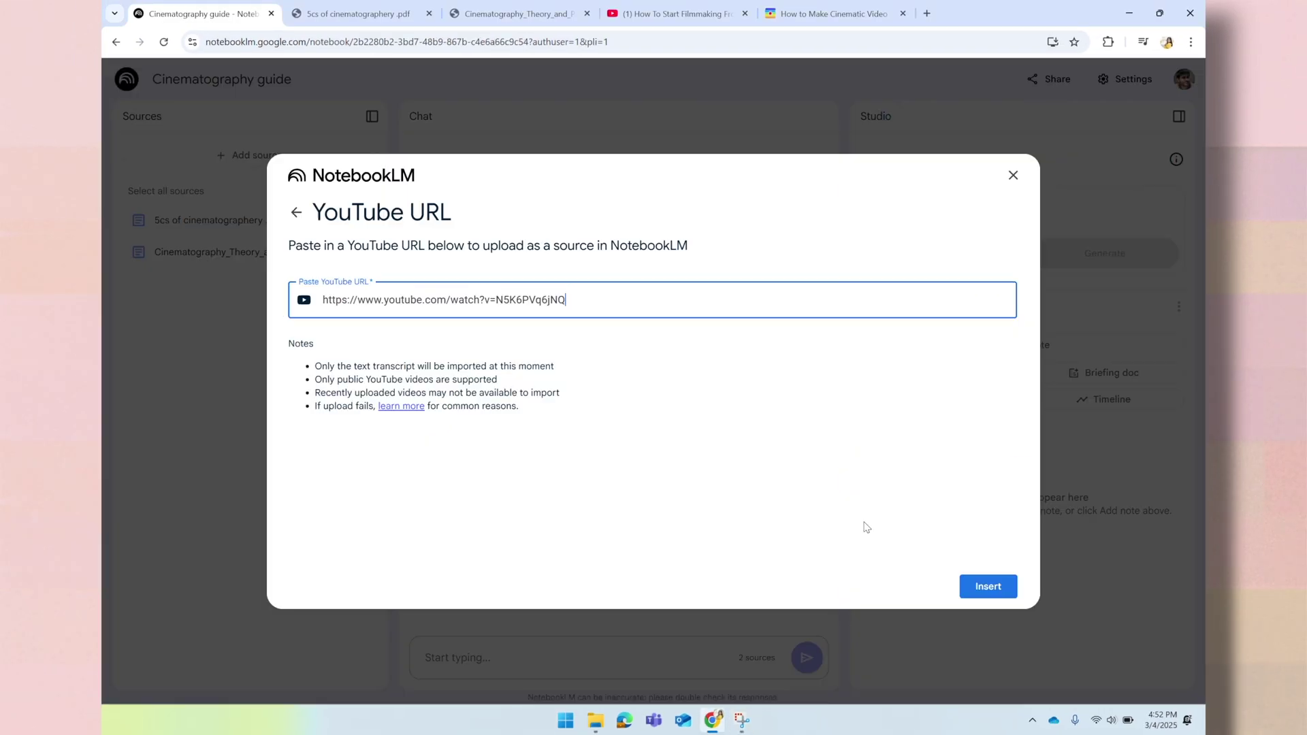
- Insert the YouTube video as a source and ask whether there are more important cinematography topics
{"action": "left_click", "coordinate": [985, 588]}
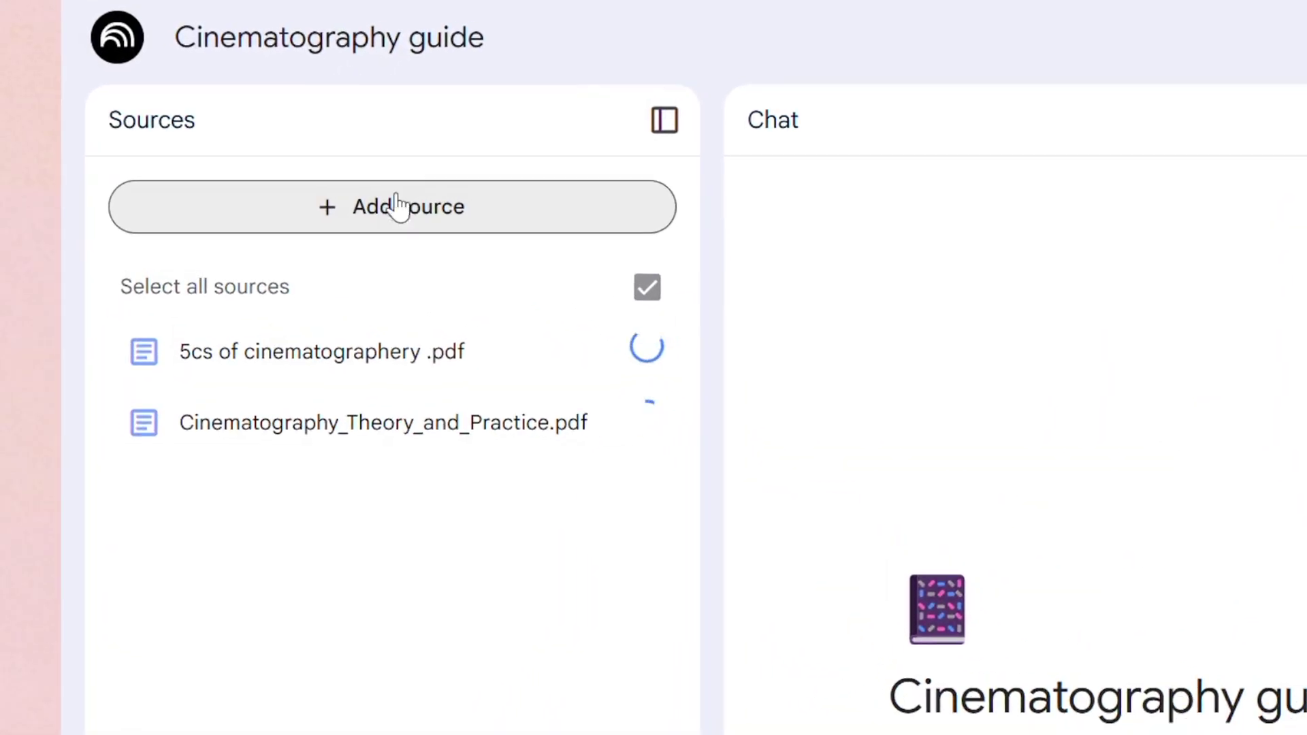
{"action": "left_click", "coordinate": [399, 206]}
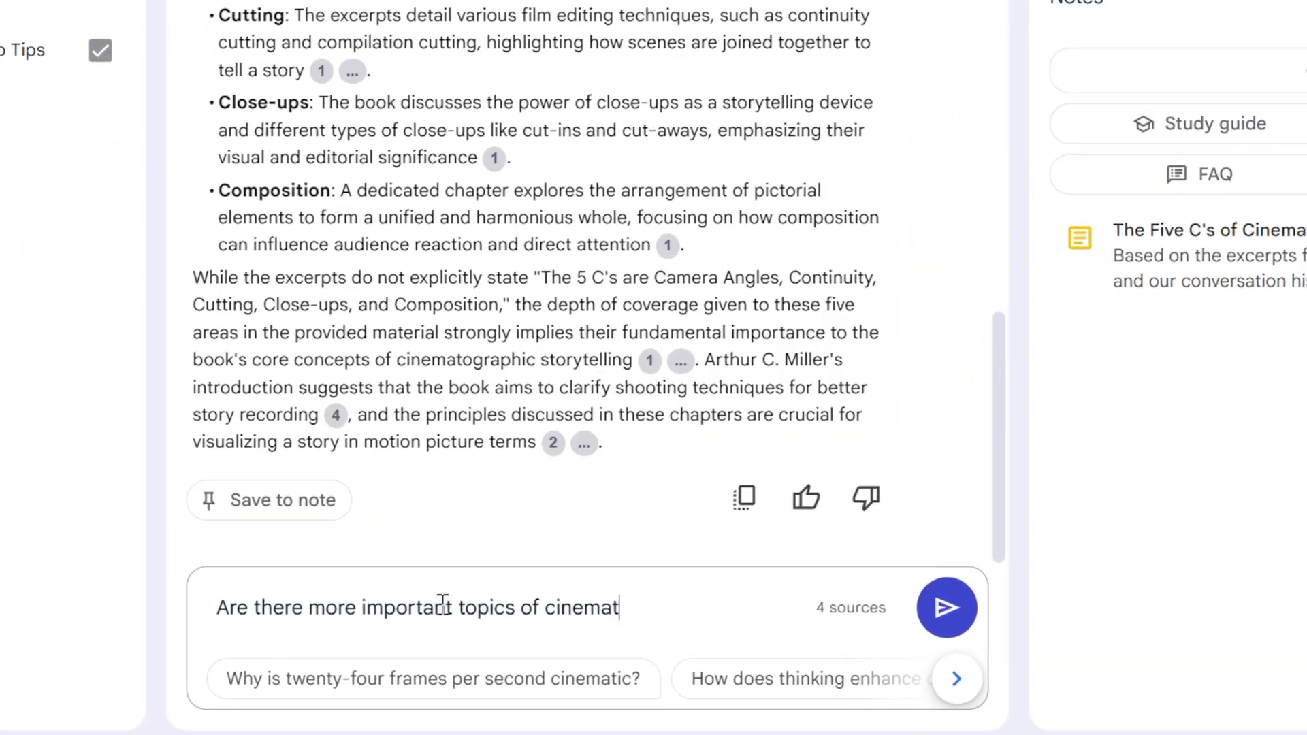
{"action": "type", "text": "ography?"}
{"action": "key", "text": "Return"}
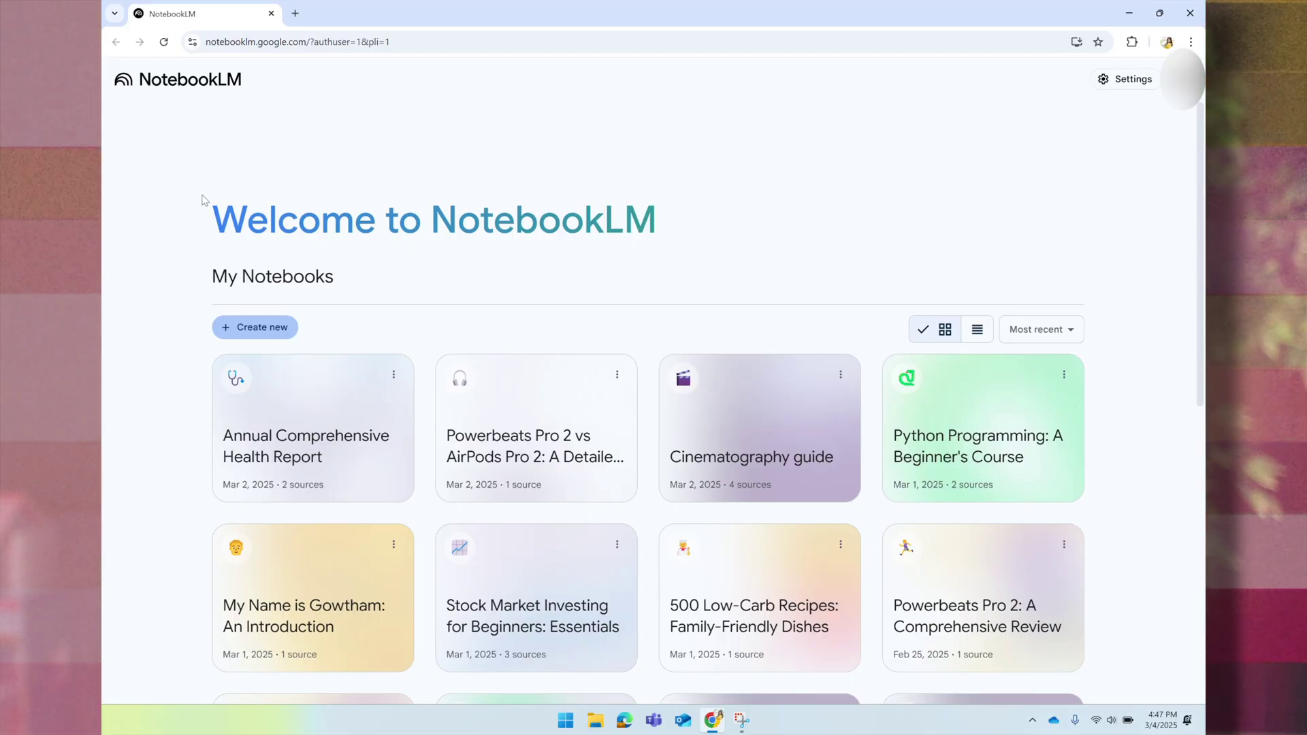
{"action": "scroll", "coordinate": [486, 445], "scroll_direction": "down", "scroll_amount": 1}
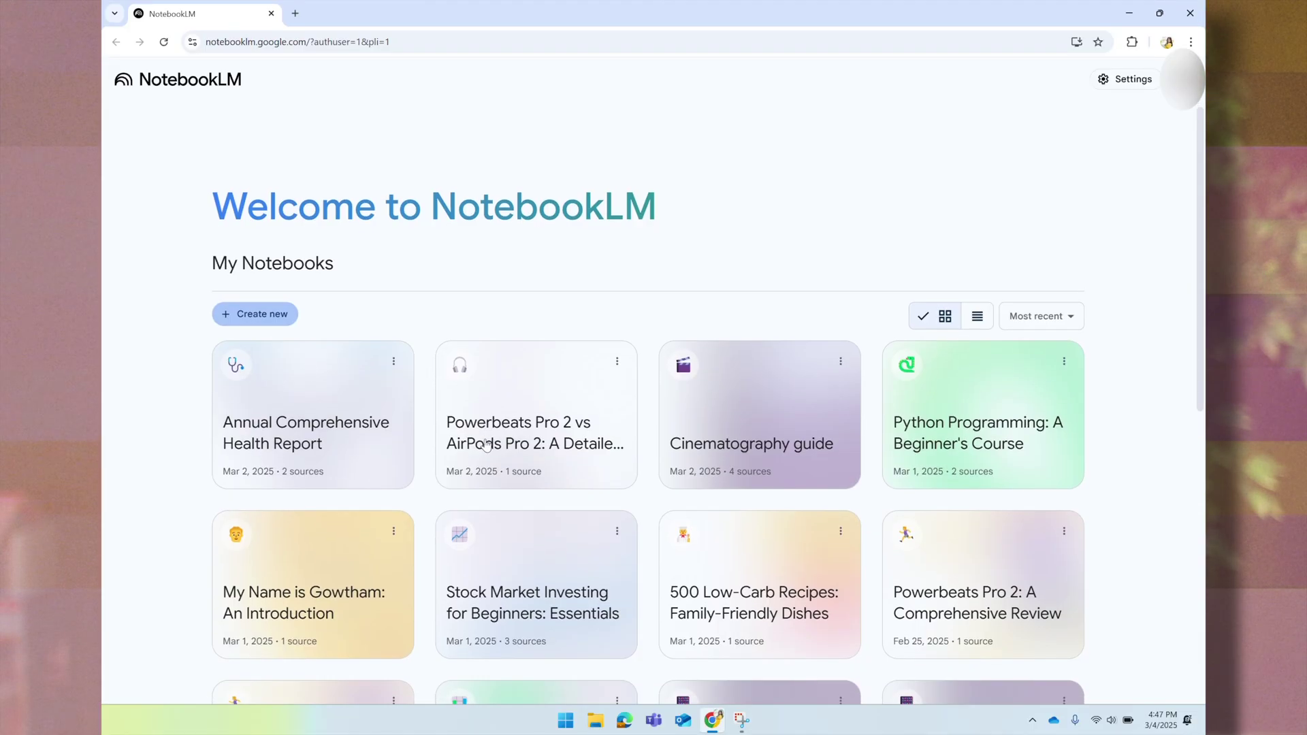
{"action": "scroll", "coordinate": [486, 444], "scroll_direction": "down", "scroll_amount": 5}
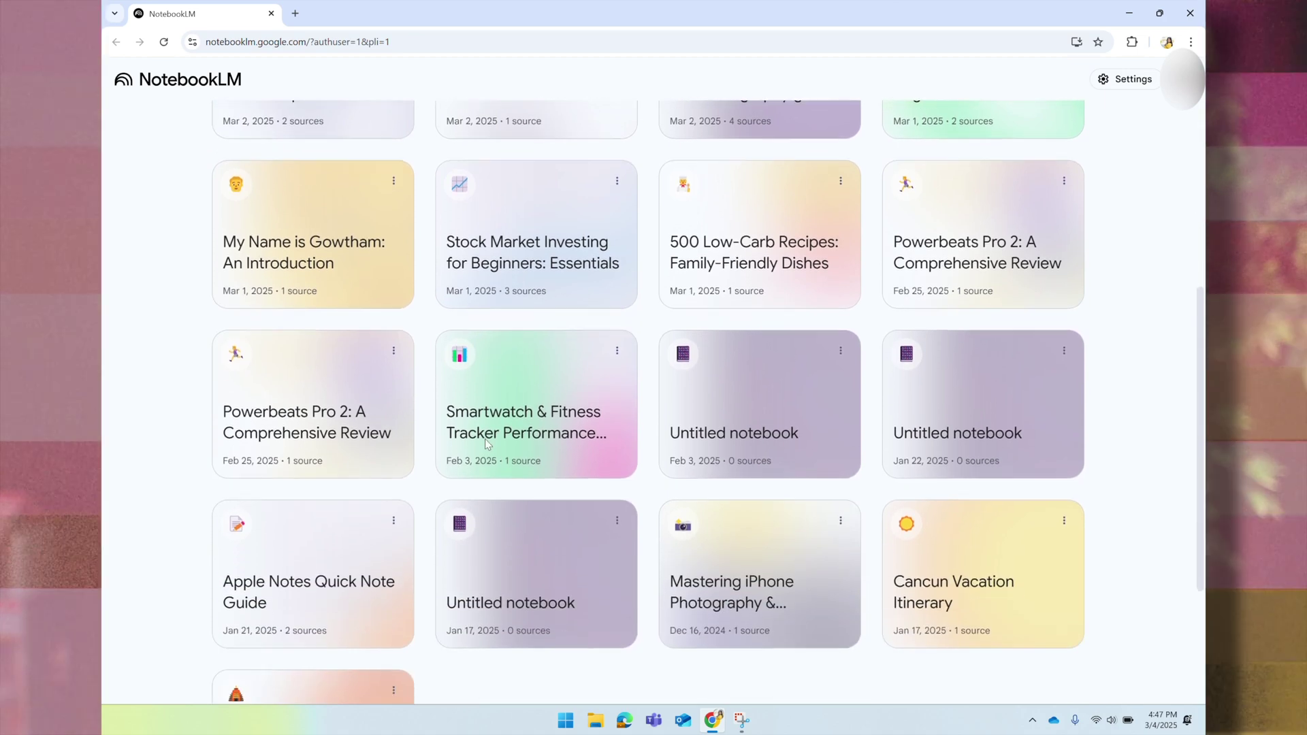
{"action": "scroll", "coordinate": [484, 438], "scroll_direction": "up", "scroll_amount": 5}
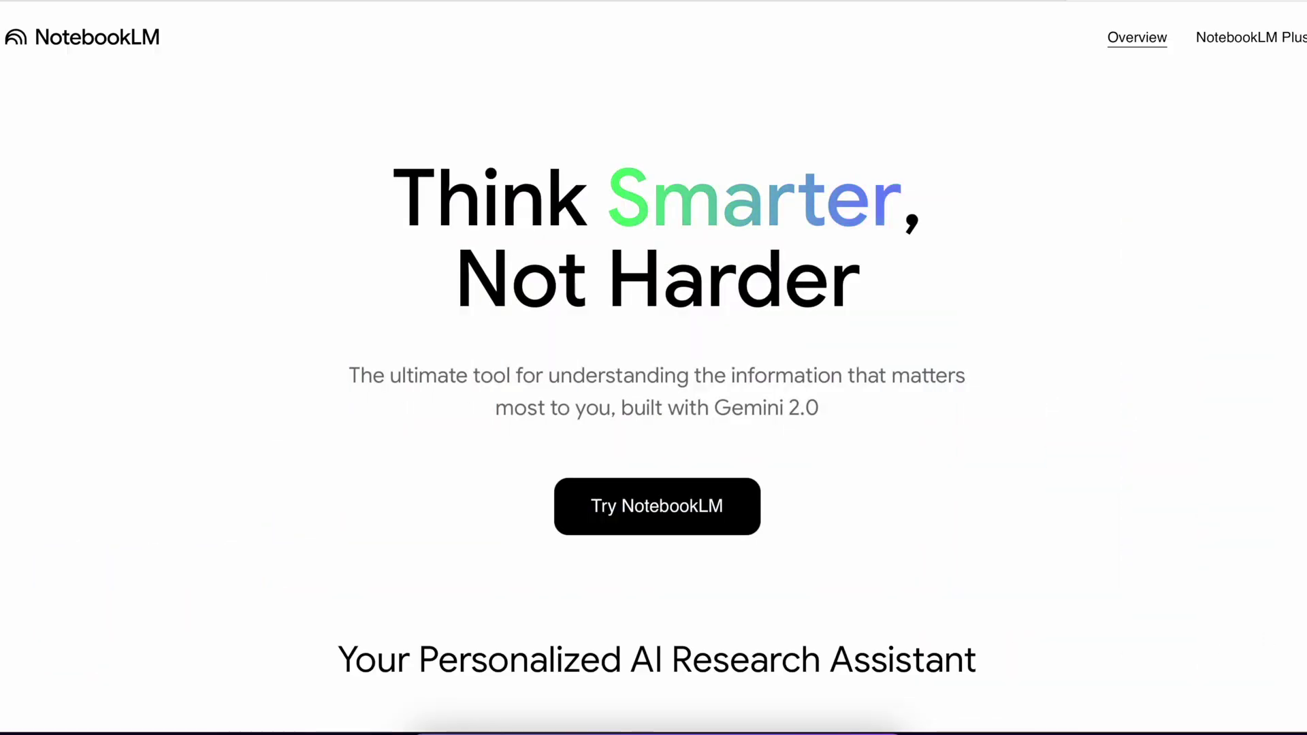
{"action": "scroll", "coordinate": [653, 409], "scroll_direction": "down", "scroll_amount": 3}
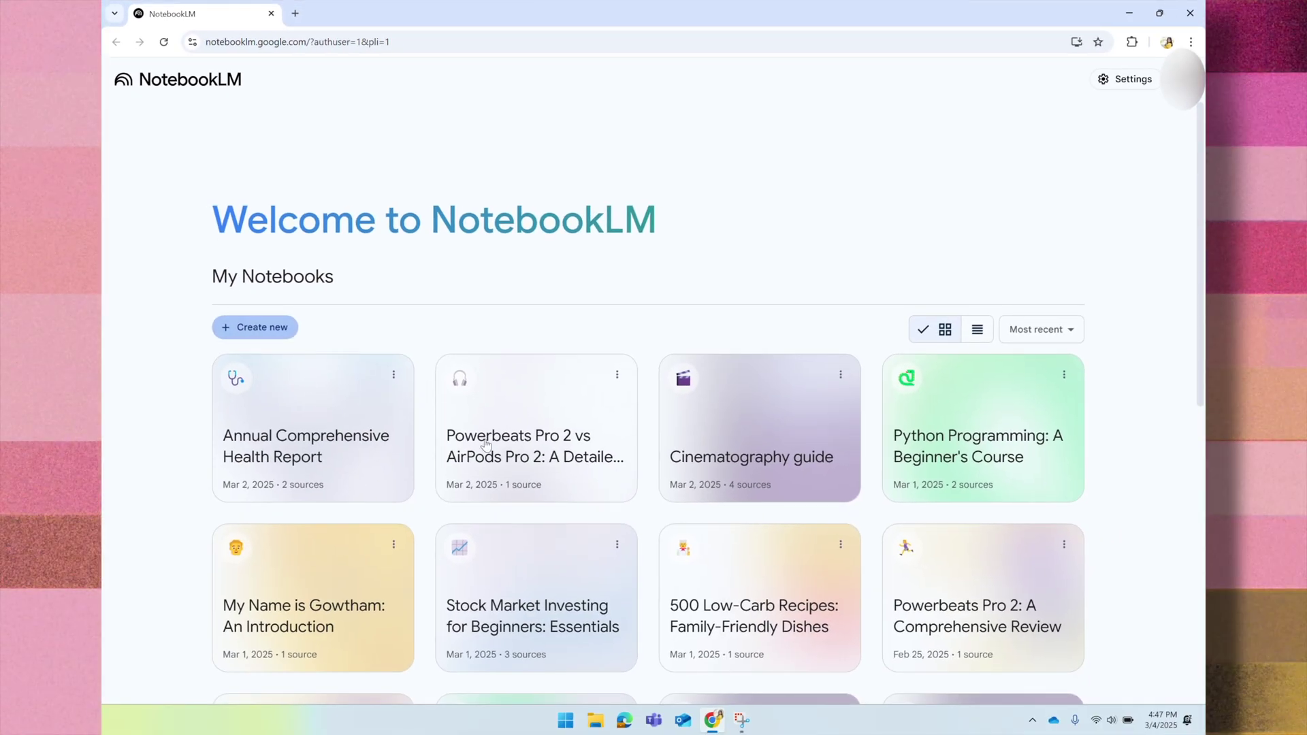
{"action": "scroll", "coordinate": [488, 444], "scroll_direction": "down", "scroll_amount": 4}
{"action": "scroll", "coordinate": [488, 443], "scroll_direction": "down", "scroll_amount": 3}
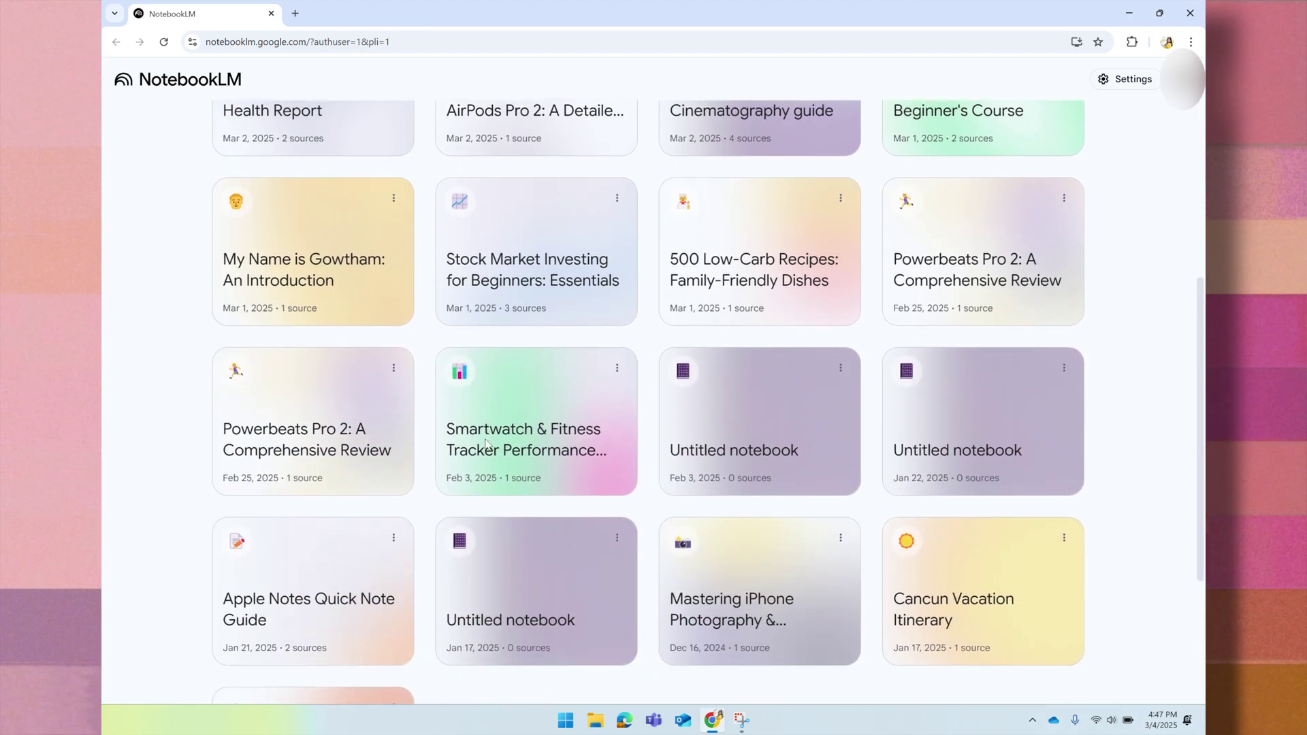
{"action": "scroll", "coordinate": [488, 444], "scroll_direction": "up", "scroll_amount": 6}
{"action": "scroll", "coordinate": [487, 444], "scroll_direction": "up", "scroll_amount": 3}
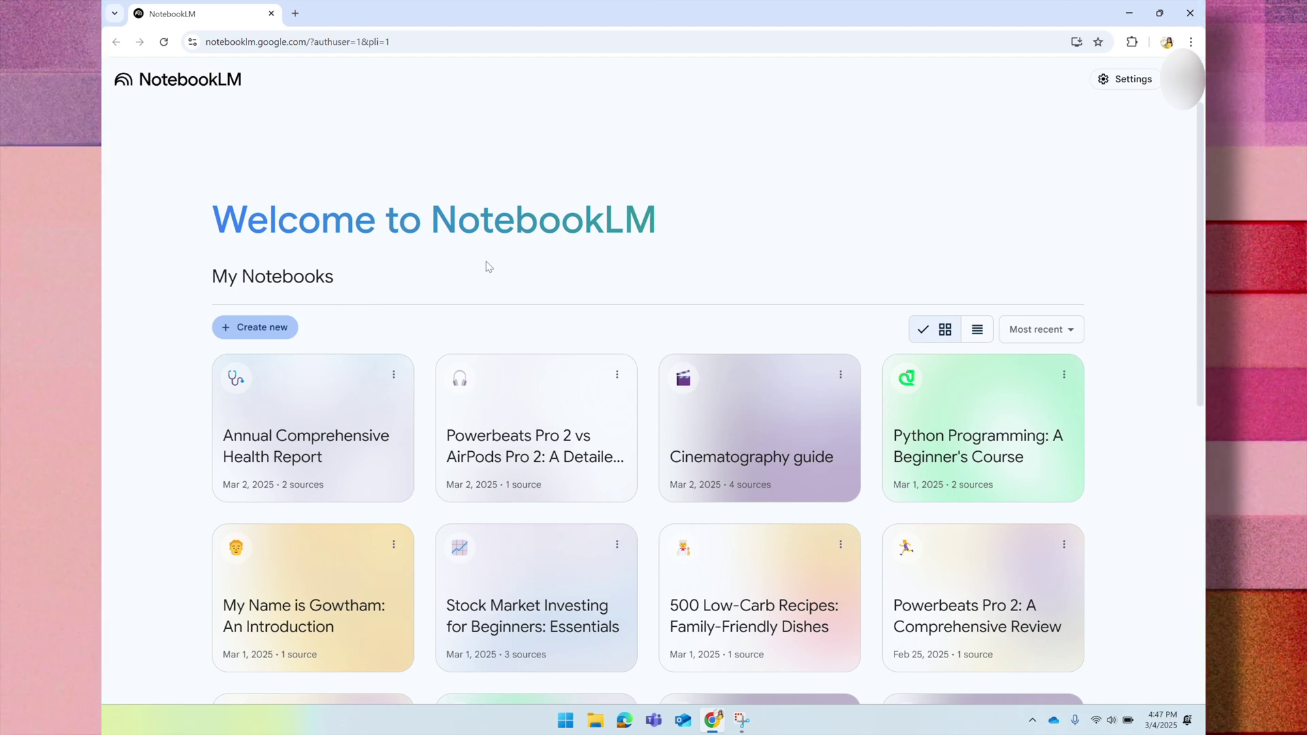
- Switch to Chrome and scroll through the cinematography PDF
{"action": "key", "text": "alt+Tab"}
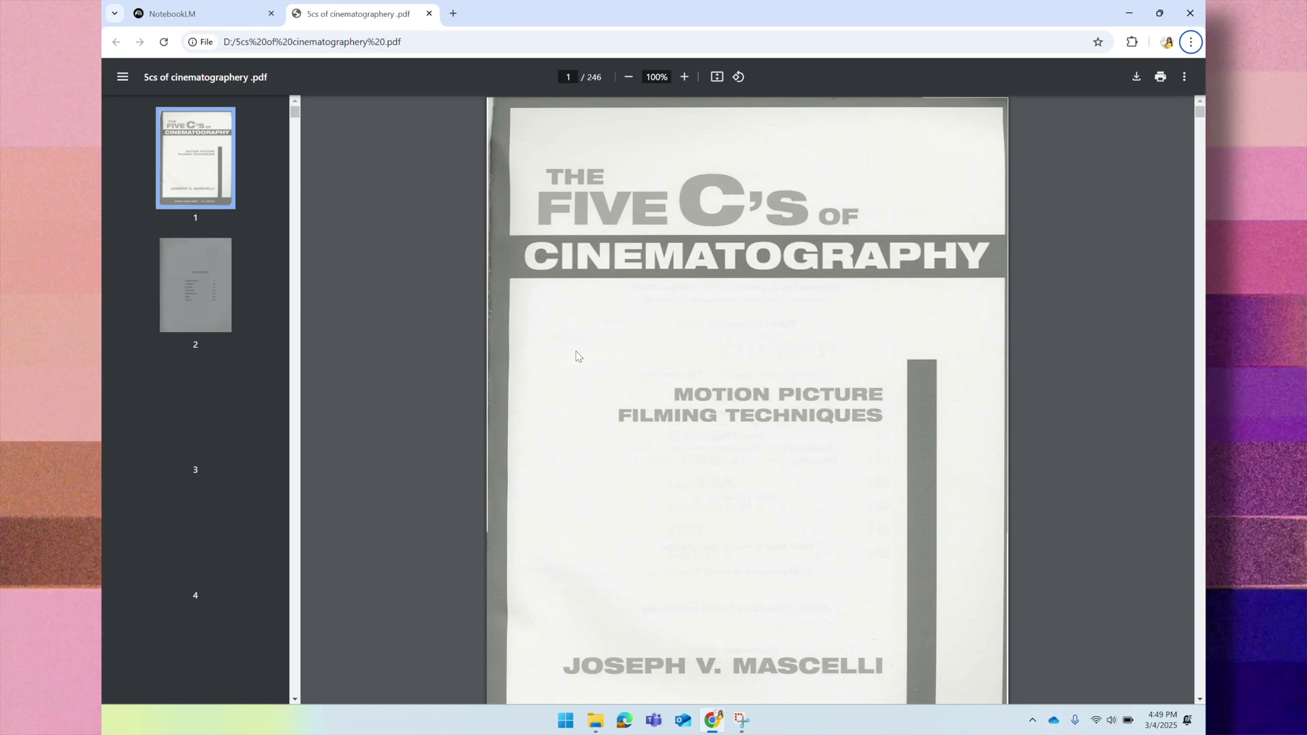
{"action": "scroll", "coordinate": [578, 356], "scroll_direction": "down", "scroll_amount": 20}
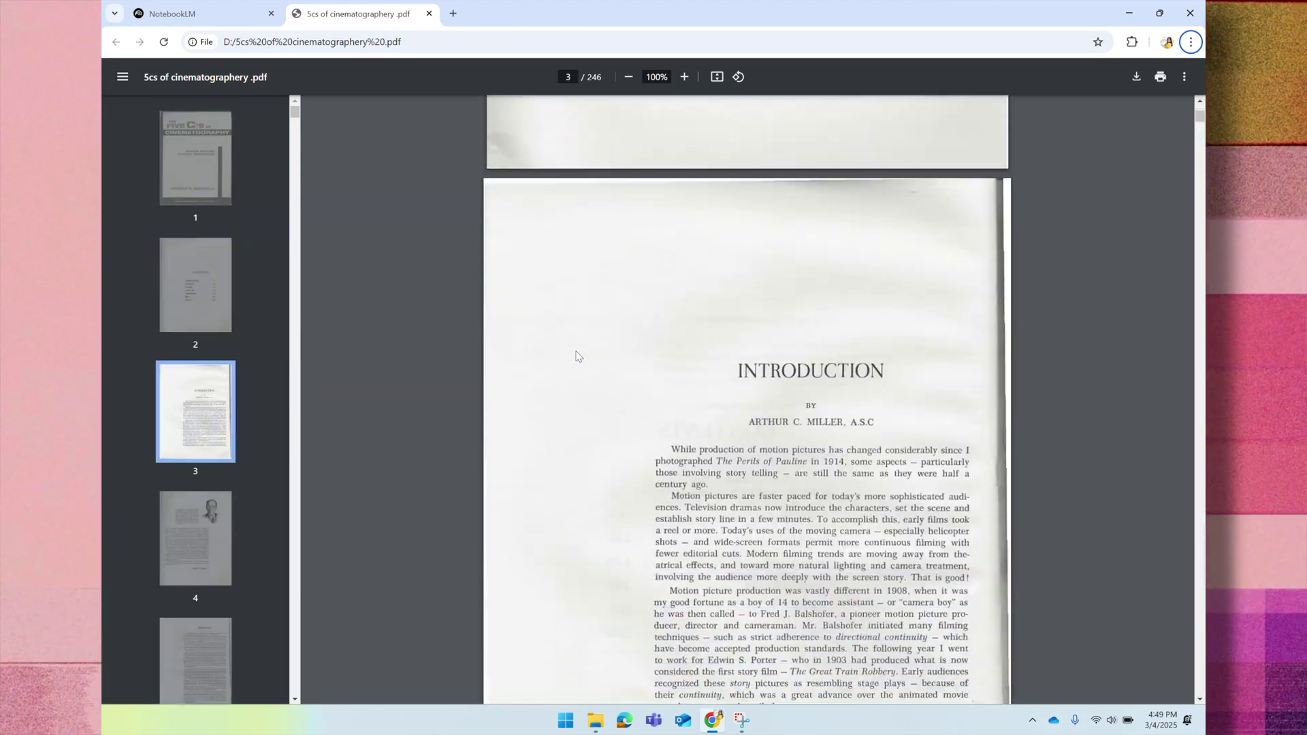
{"action": "scroll", "coordinate": [578, 356], "scroll_direction": "down", "scroll_amount": 15}
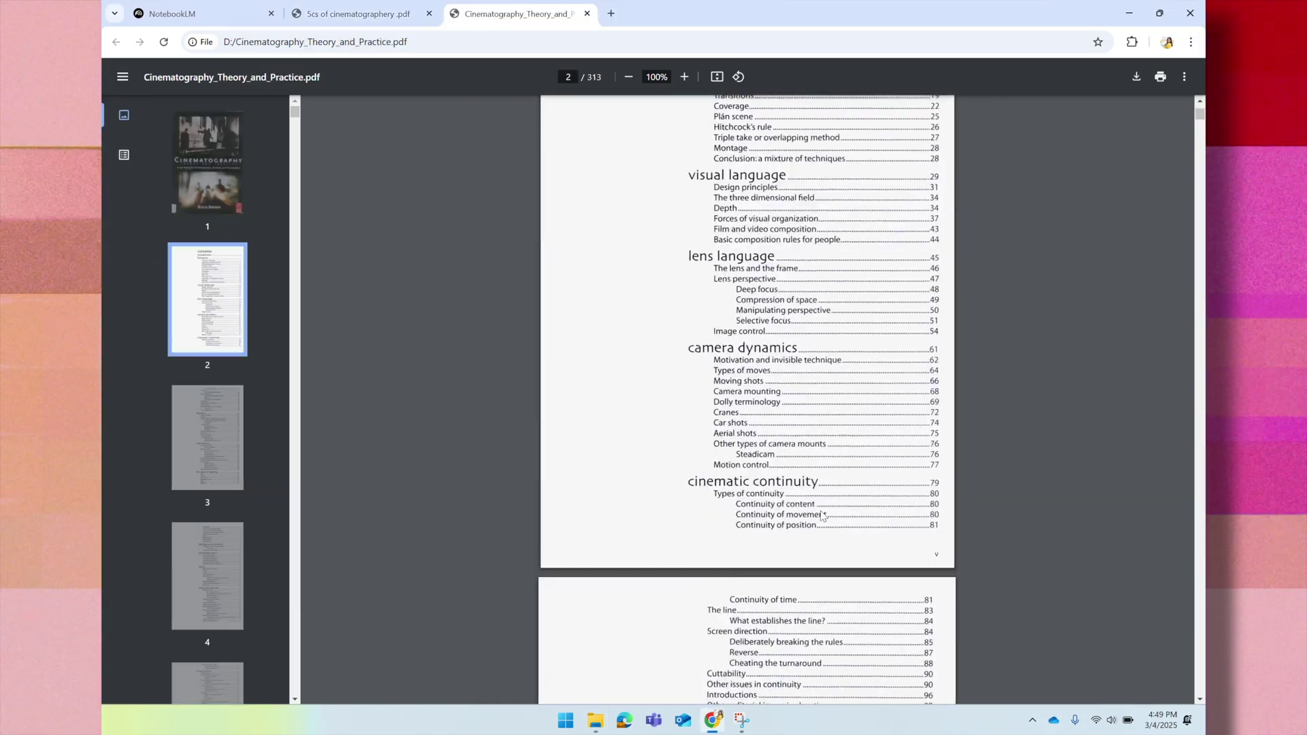
{"action": "scroll", "coordinate": [821, 515], "scroll_direction": "down", "scroll_amount": 20}
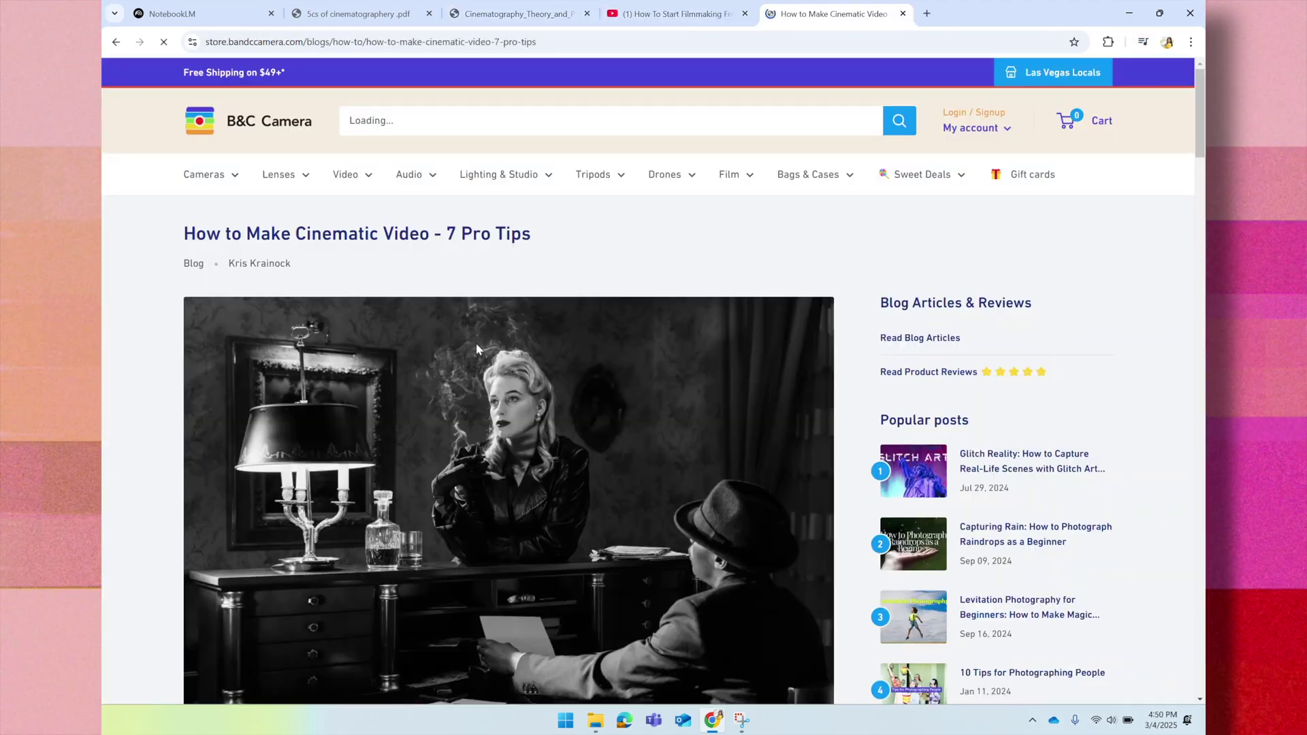
{"action": "scroll", "coordinate": [476, 343], "scroll_direction": "down", "scroll_amount": 5}
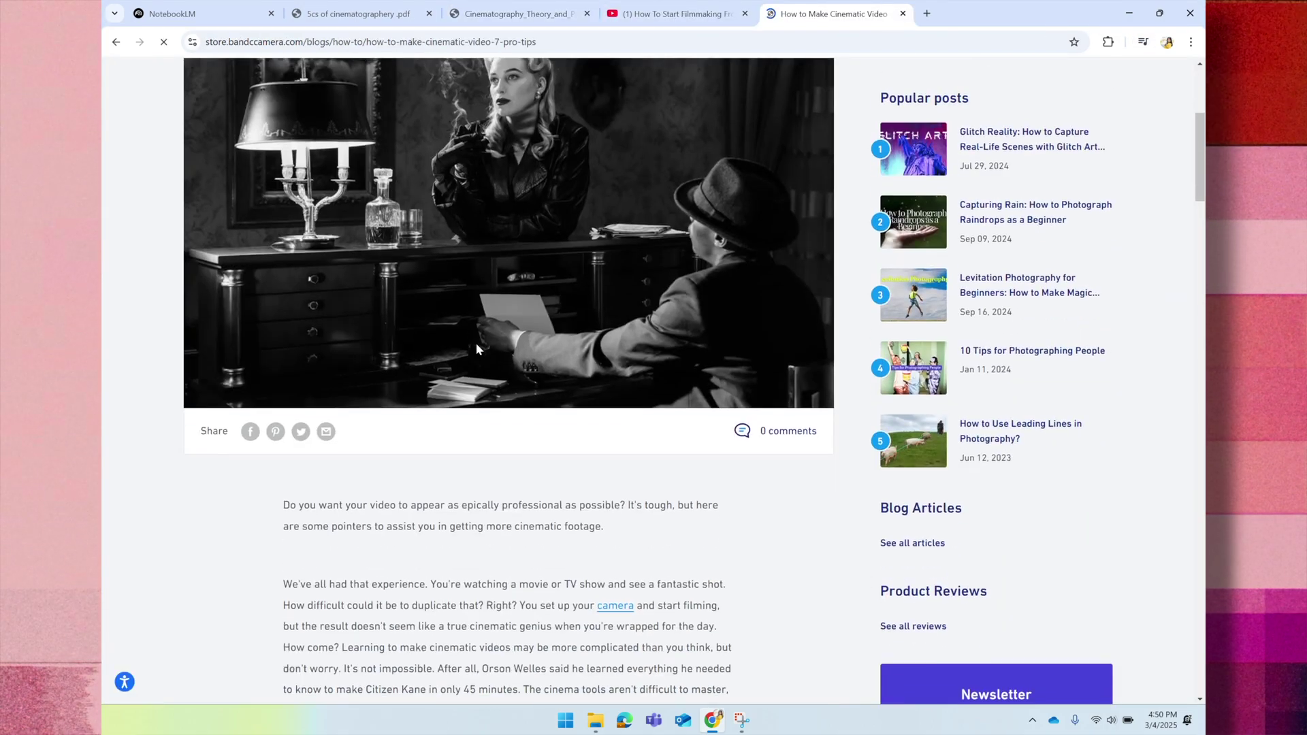
{"action": "scroll", "coordinate": [476, 347], "scroll_direction": "down", "scroll_amount": 15}
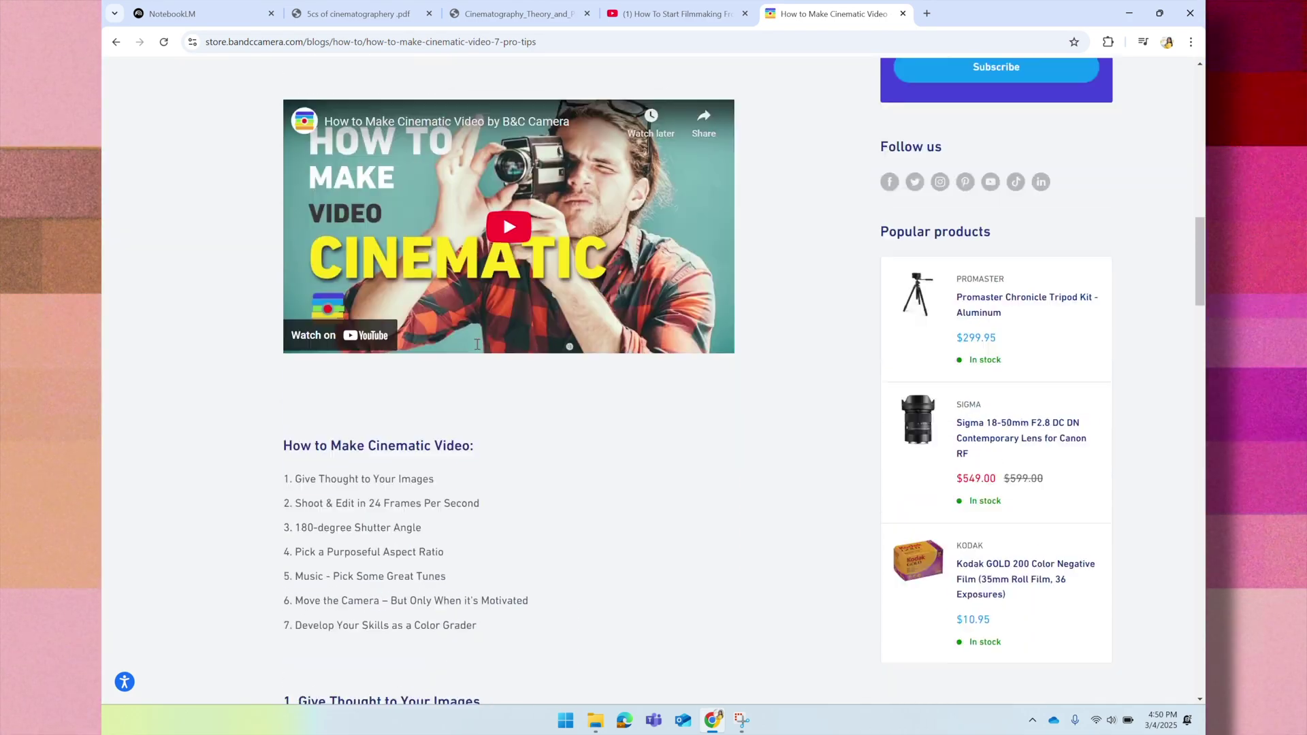
{"action": "scroll", "coordinate": [476, 348], "scroll_direction": "down", "scroll_amount": 19}
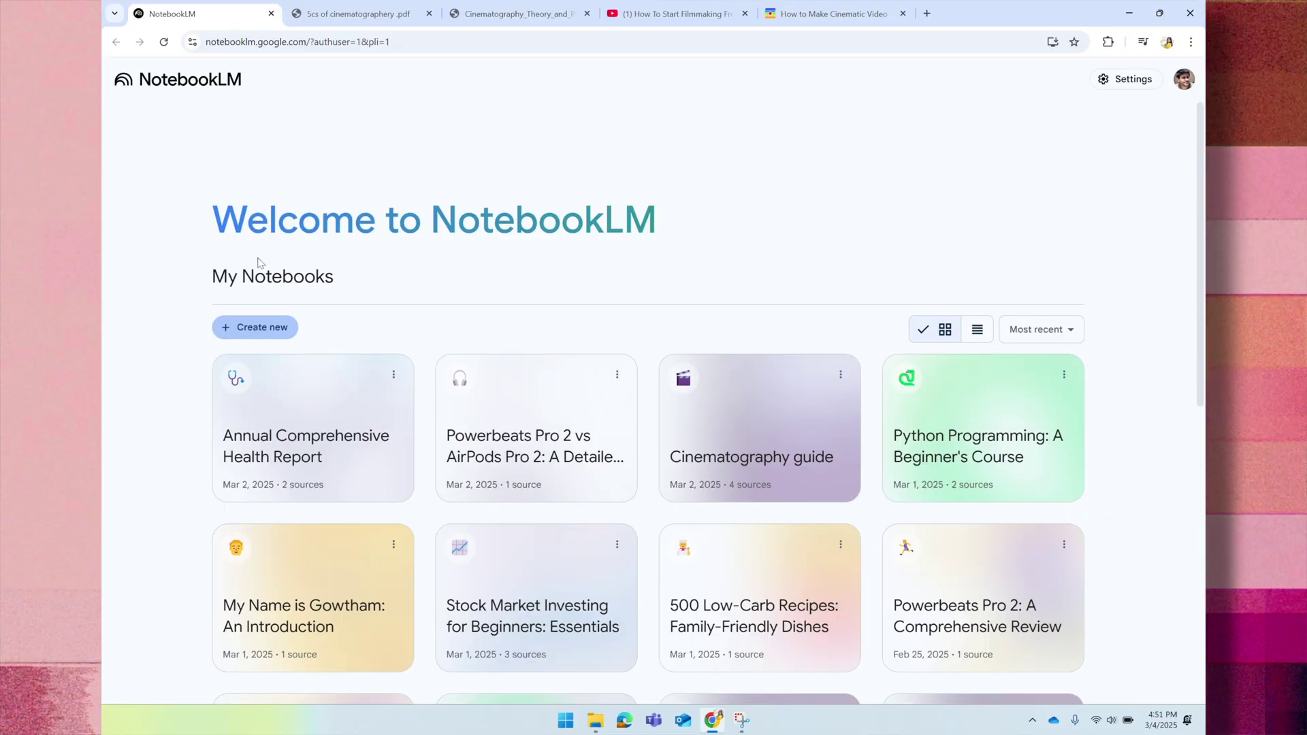
- Create a new empty notebook and title it Cinematography guide
{"action": "left_click", "coordinate": [262, 329]}
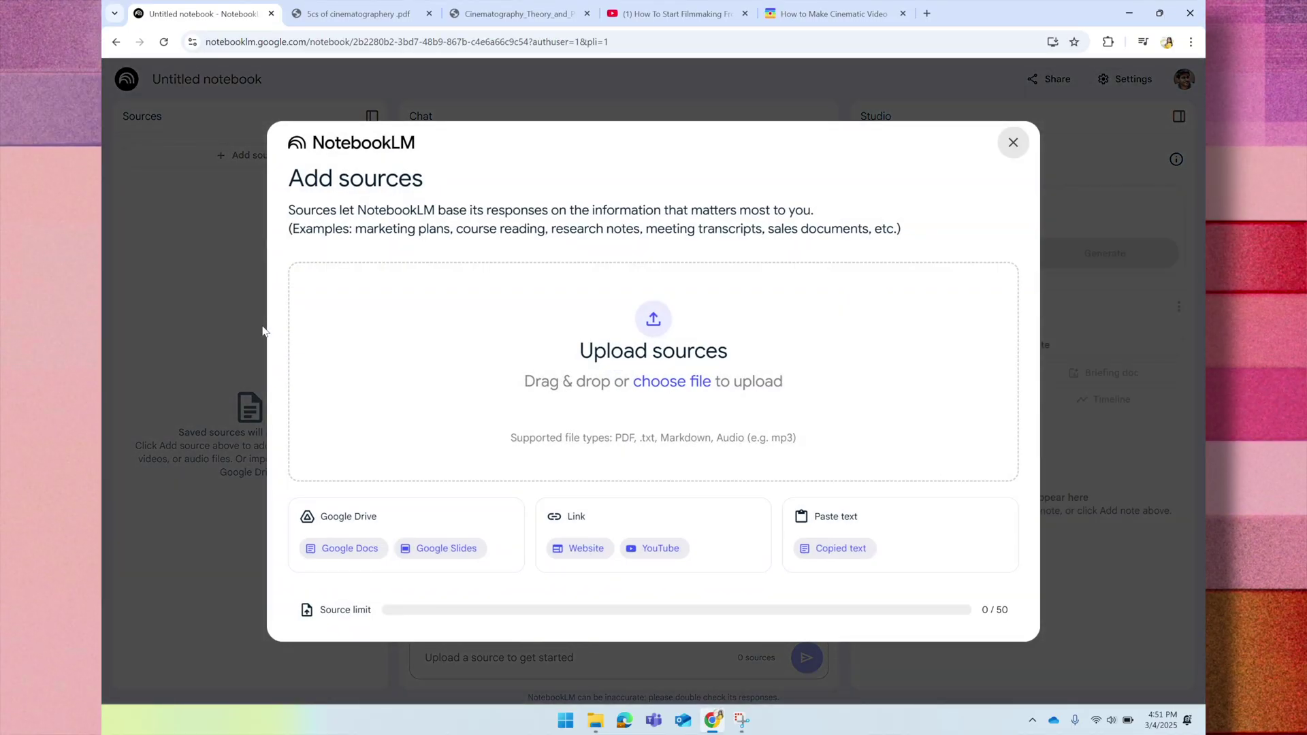
{"action": "left_click", "coordinate": [1013, 143]}
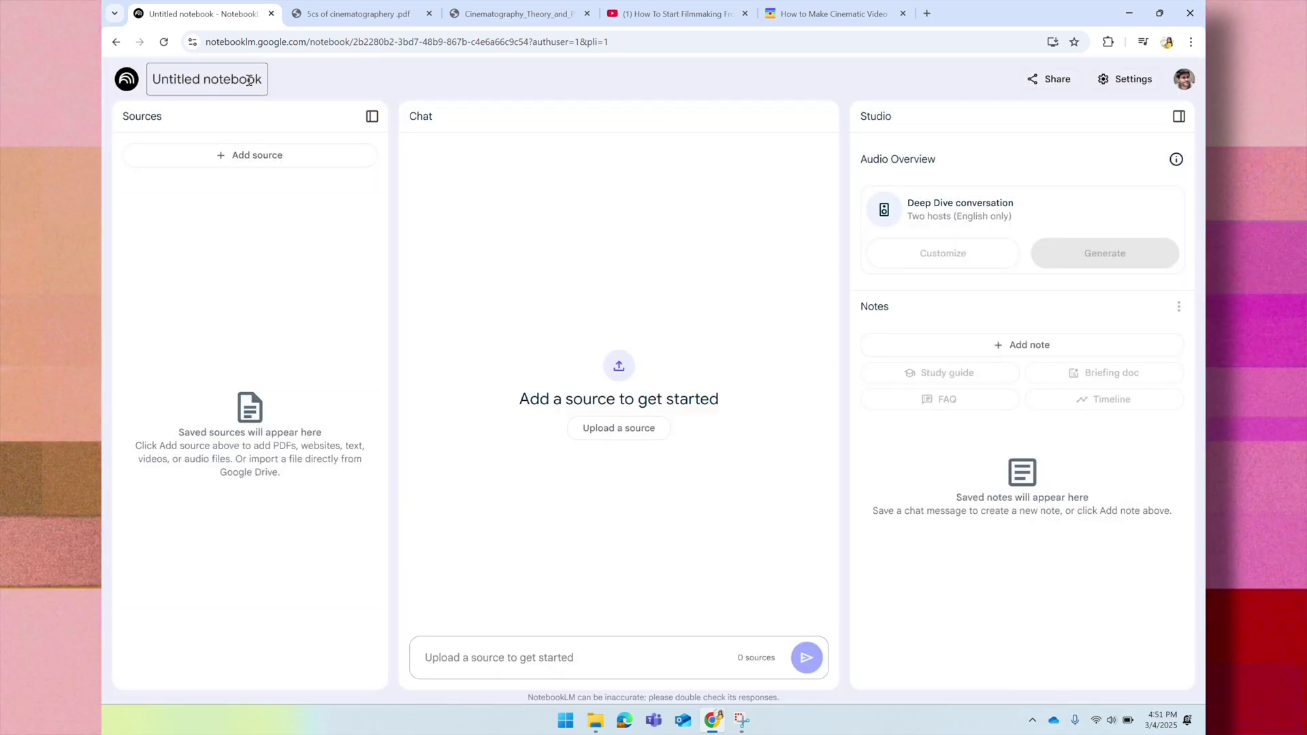
{"action": "type", "text": "Cinematography"}
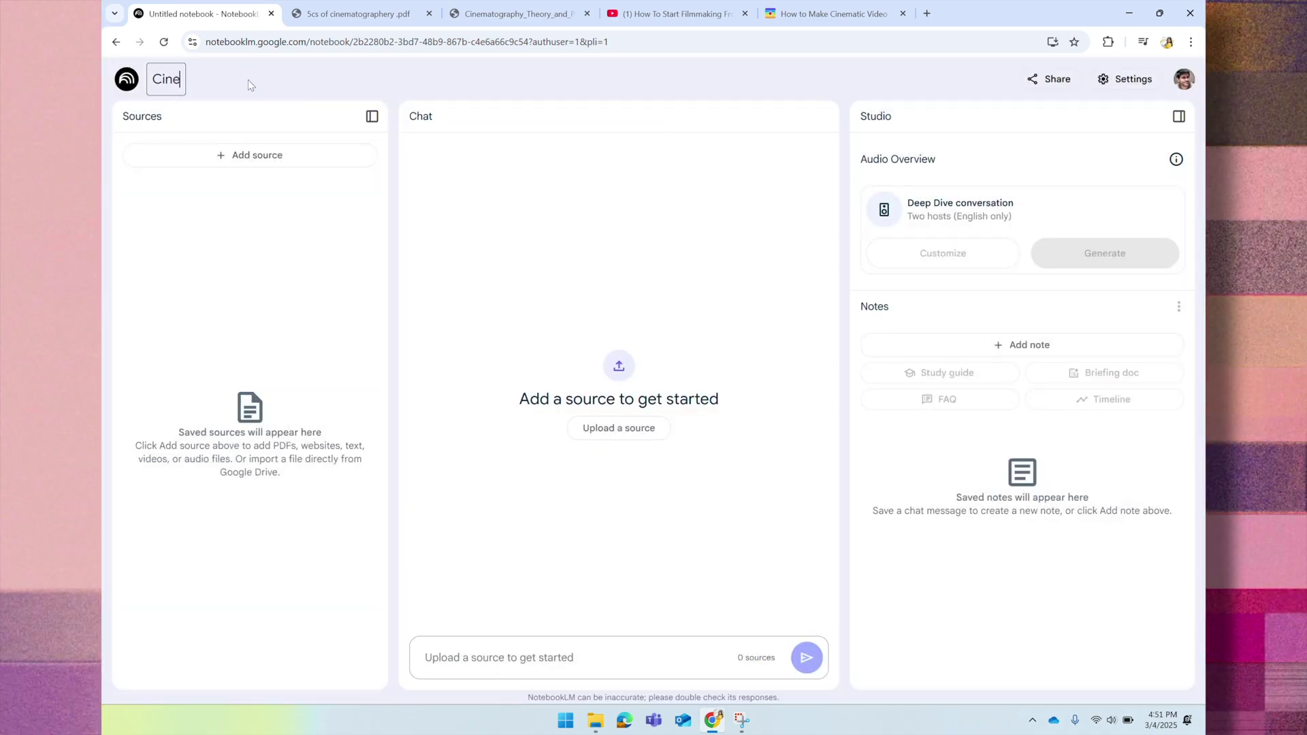
{"action": "type", "text": " guide"}
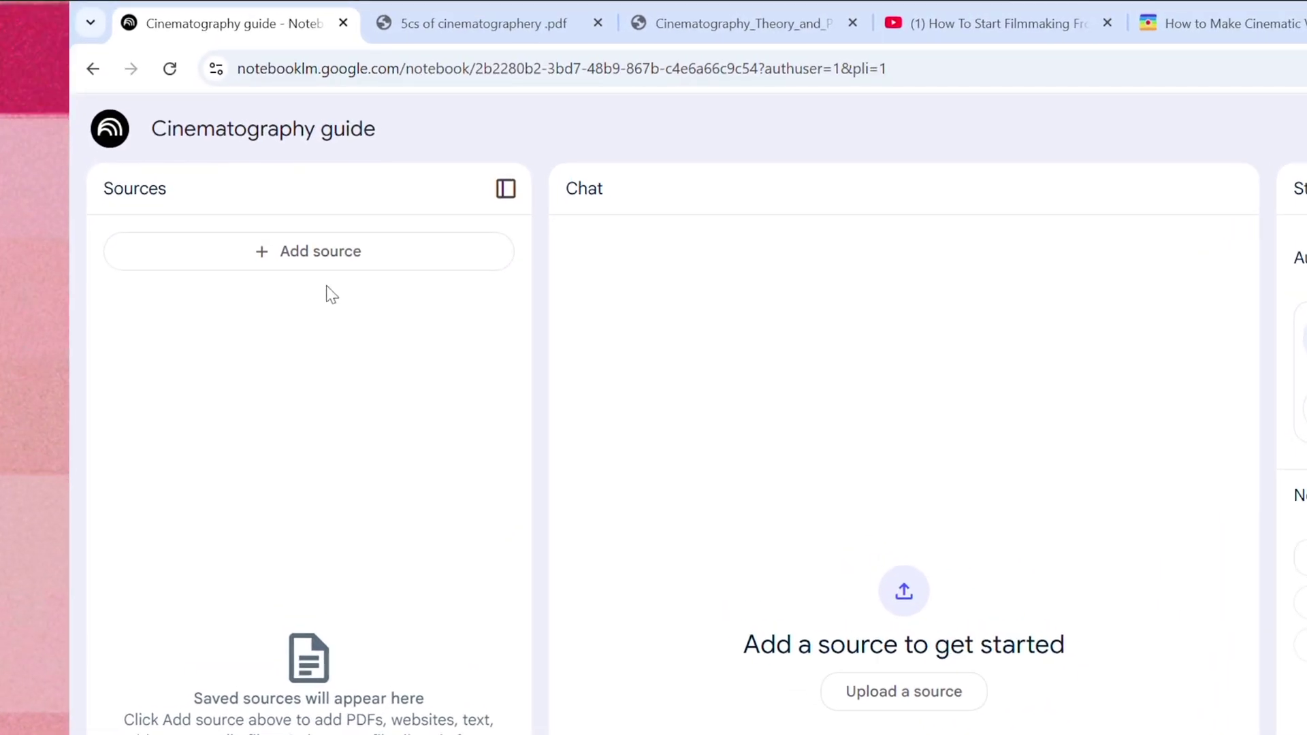
- Upload 5cs of cinematography .pdf and Cinematography_Theory_and_Practice.pdf as sources
{"action": "left_click", "coordinate": [310, 275]}
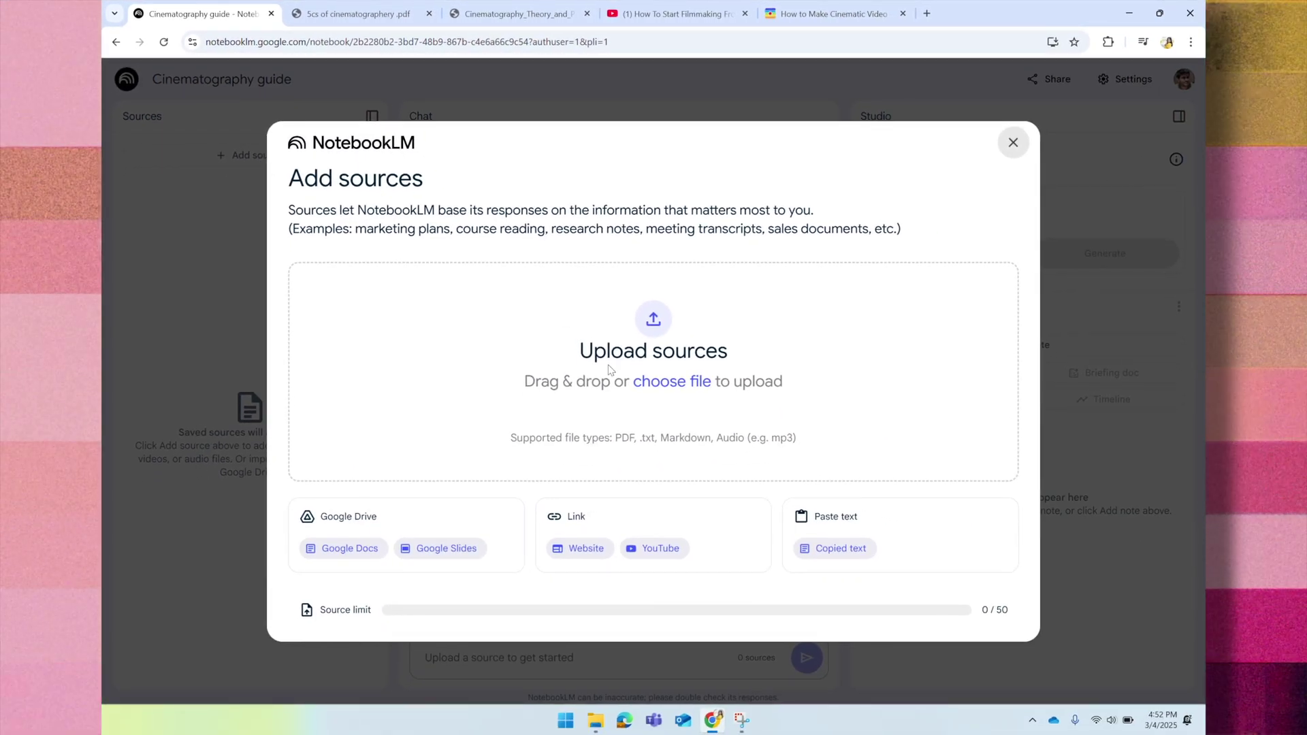
{"action": "left_click", "coordinate": [674, 384]}
{"action": "left_click", "coordinate": [505, 267]}
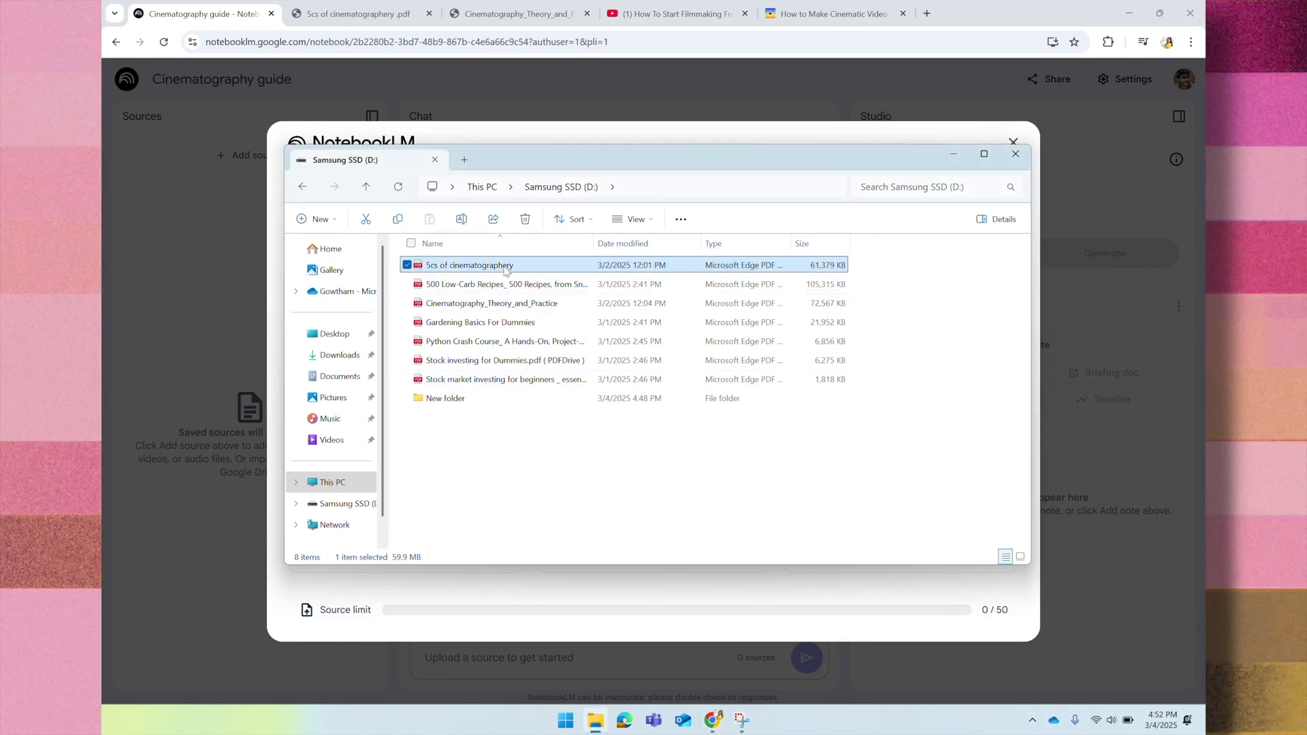
{"action": "key", "text": "Return"}
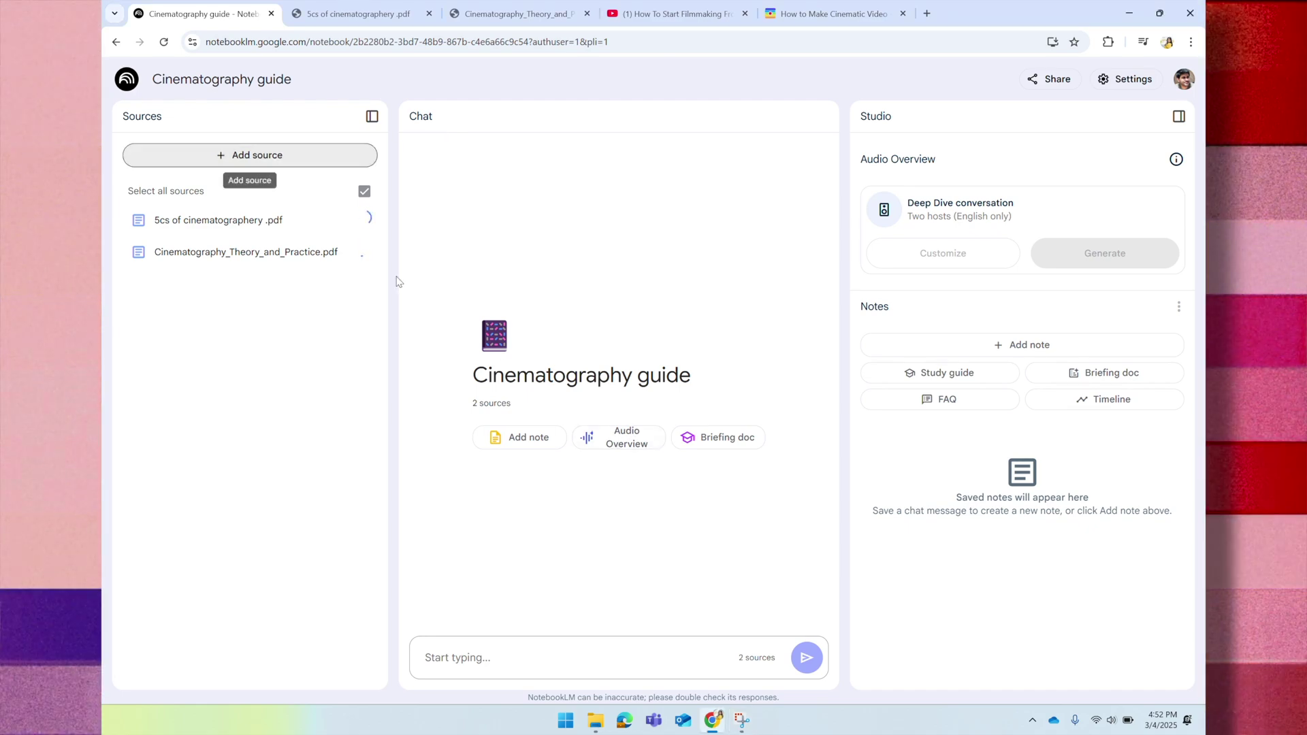
- Add the filmmaking YouTube video as a source by pasting its link
{"action": "left_click", "coordinate": [253, 151]}
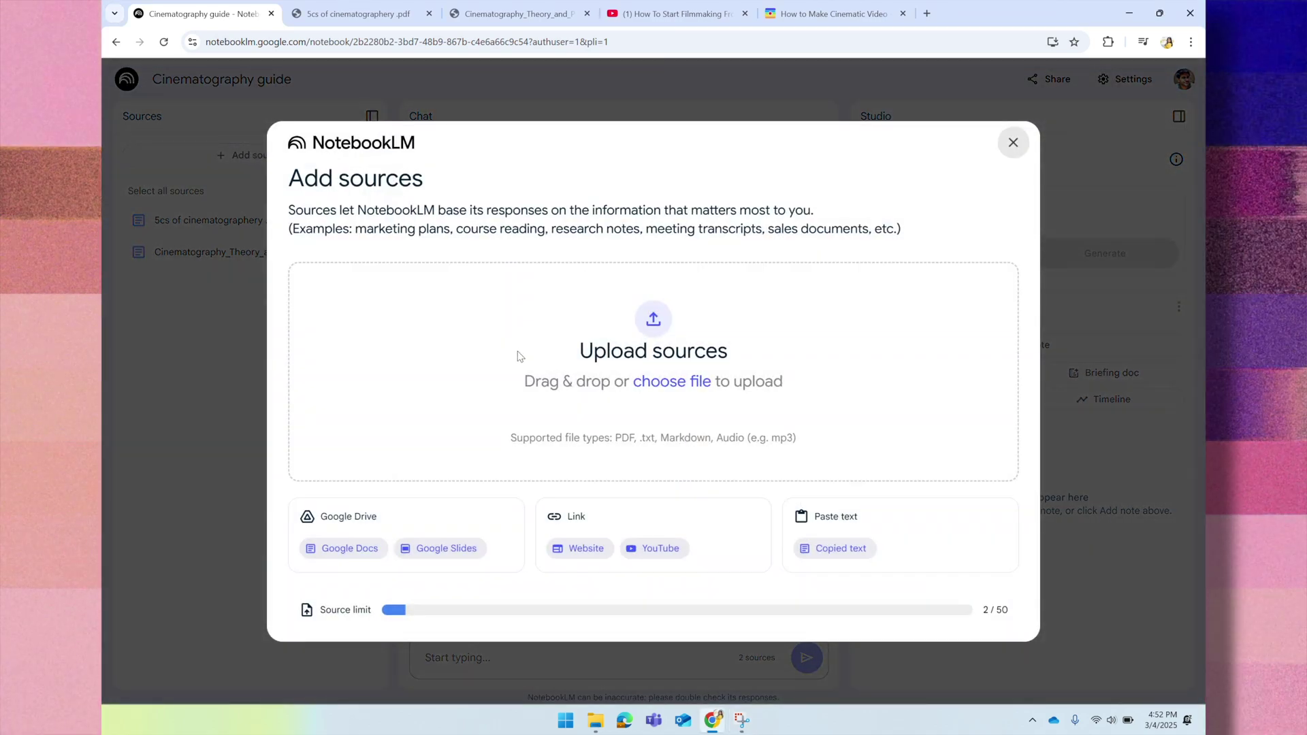
{"action": "left_click", "coordinate": [677, 550]}
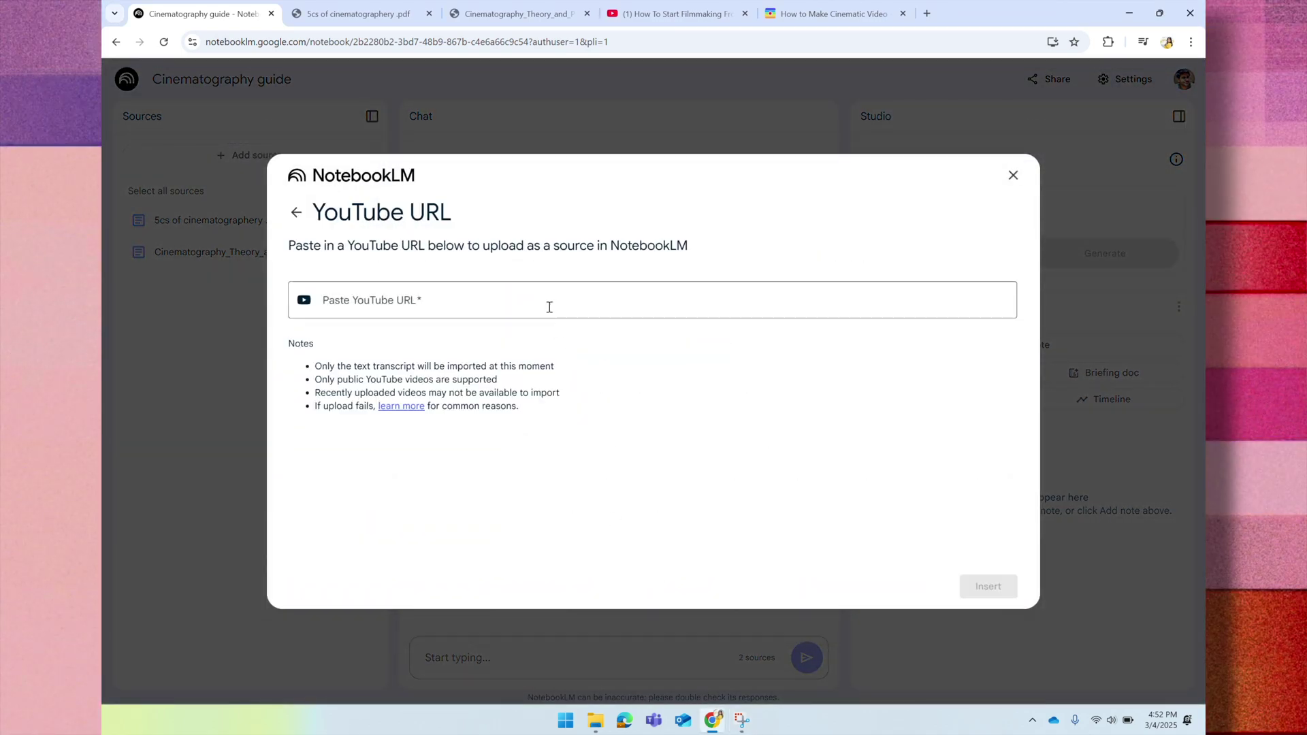
{"action": "type", "text": "https://www.youtube.com/watch?v=N5K6PVq6jNQ"}
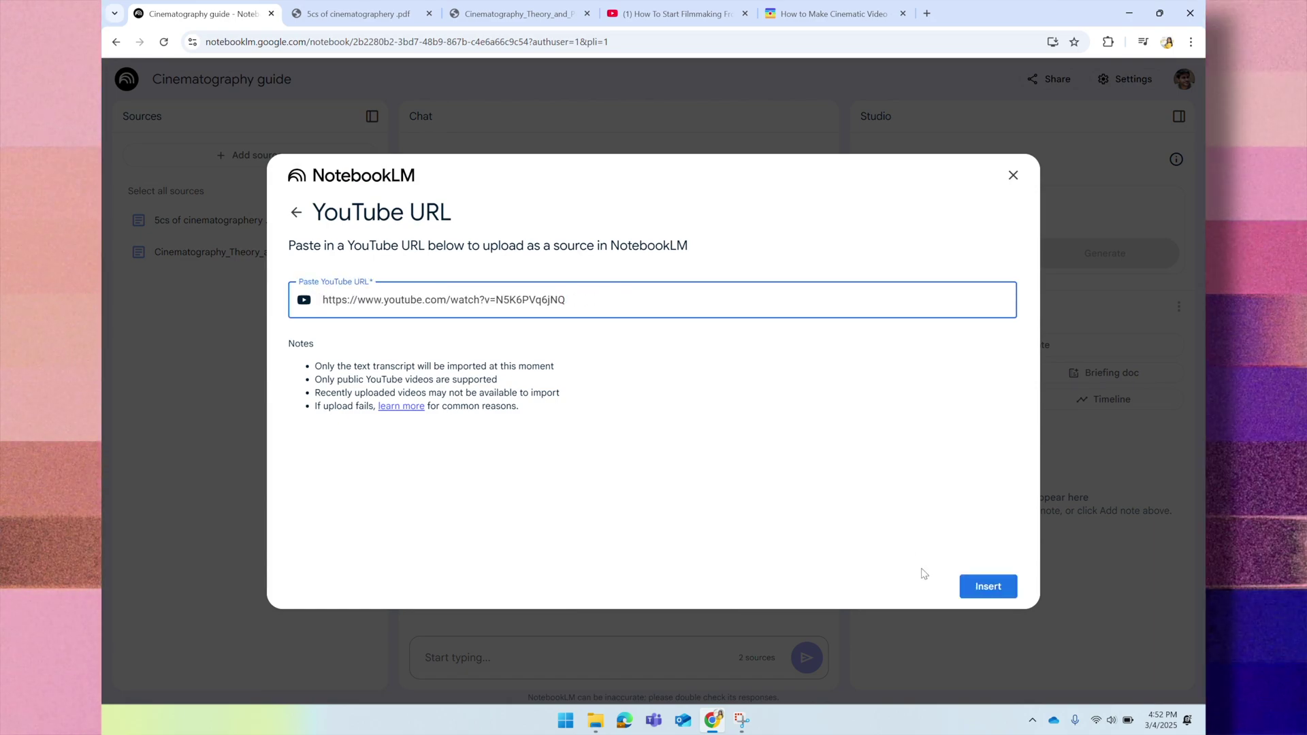
{"action": "left_click", "coordinate": [984, 587]}
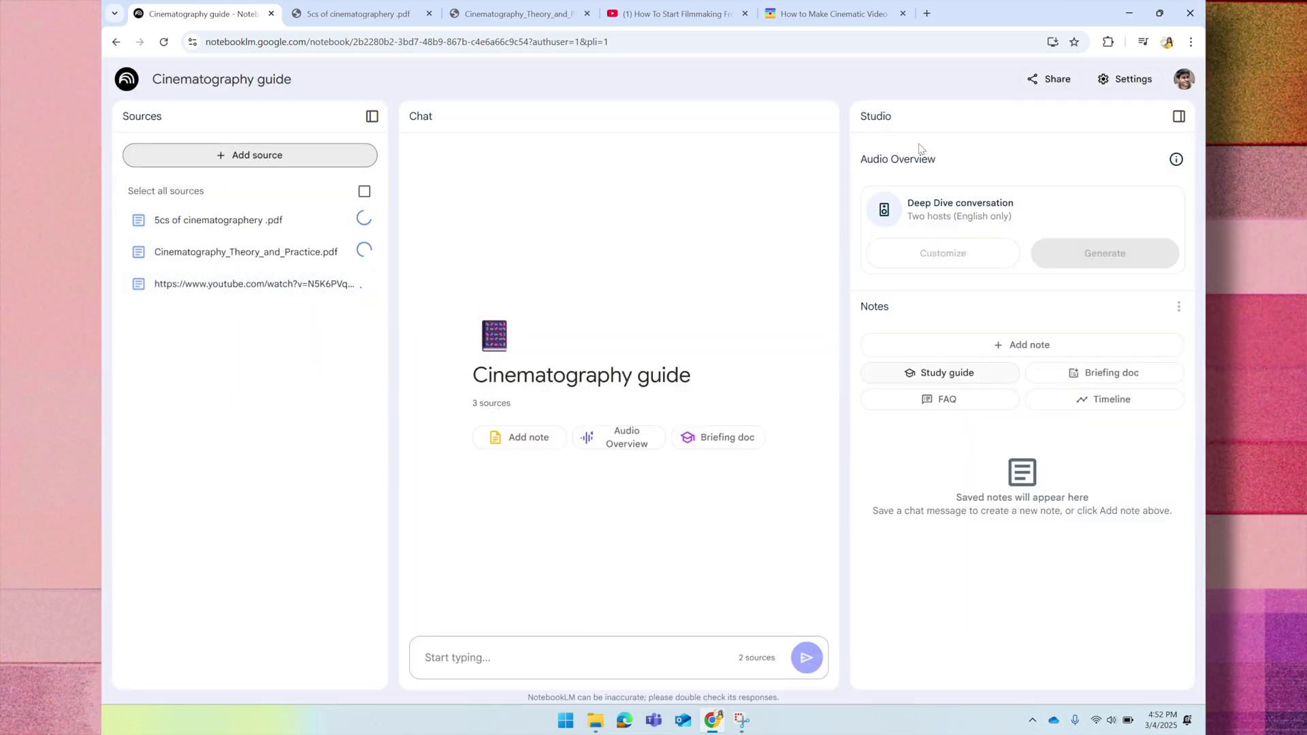
- Copy the B&C Camera blog post's URL and add it as a Website source
{"action": "left_click", "coordinate": [824, 5]}
{"action": "left_click", "coordinate": [805, 39]}
{"action": "key", "text": "ctrl+c"}
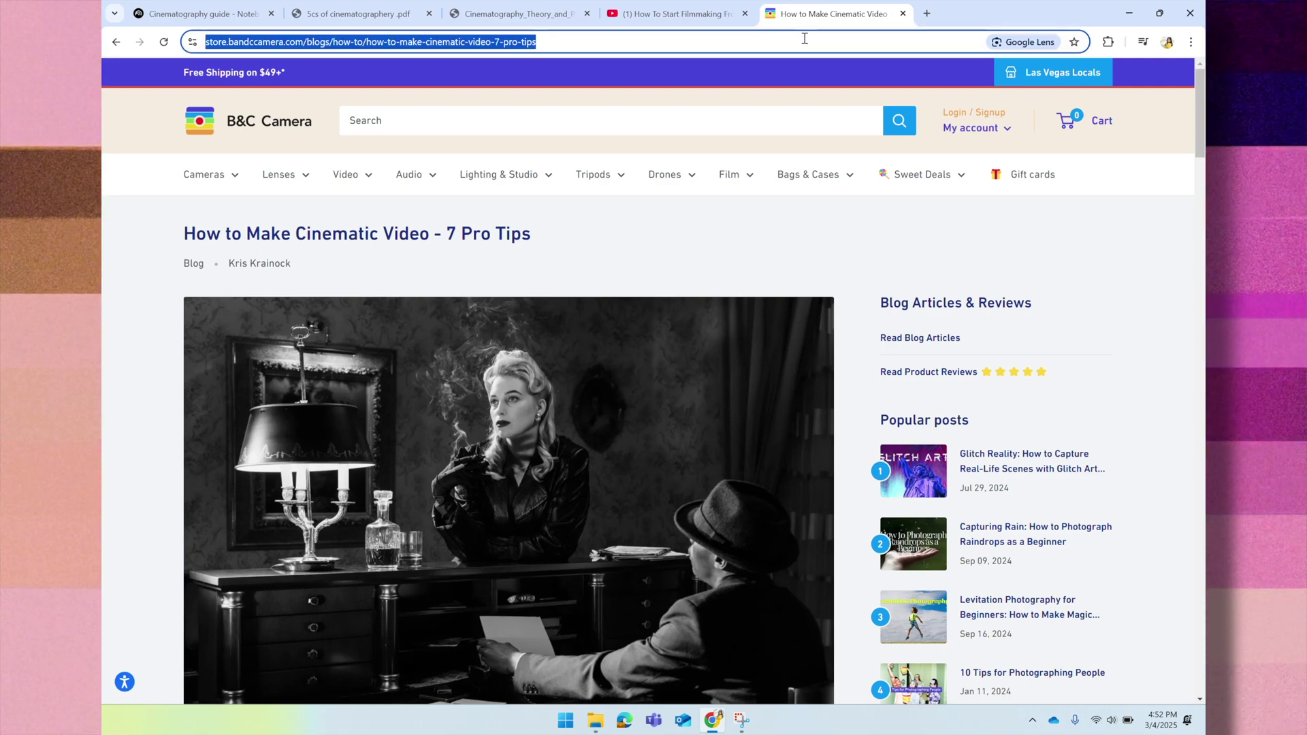
{"action": "left_click", "coordinate": [197, 14]}
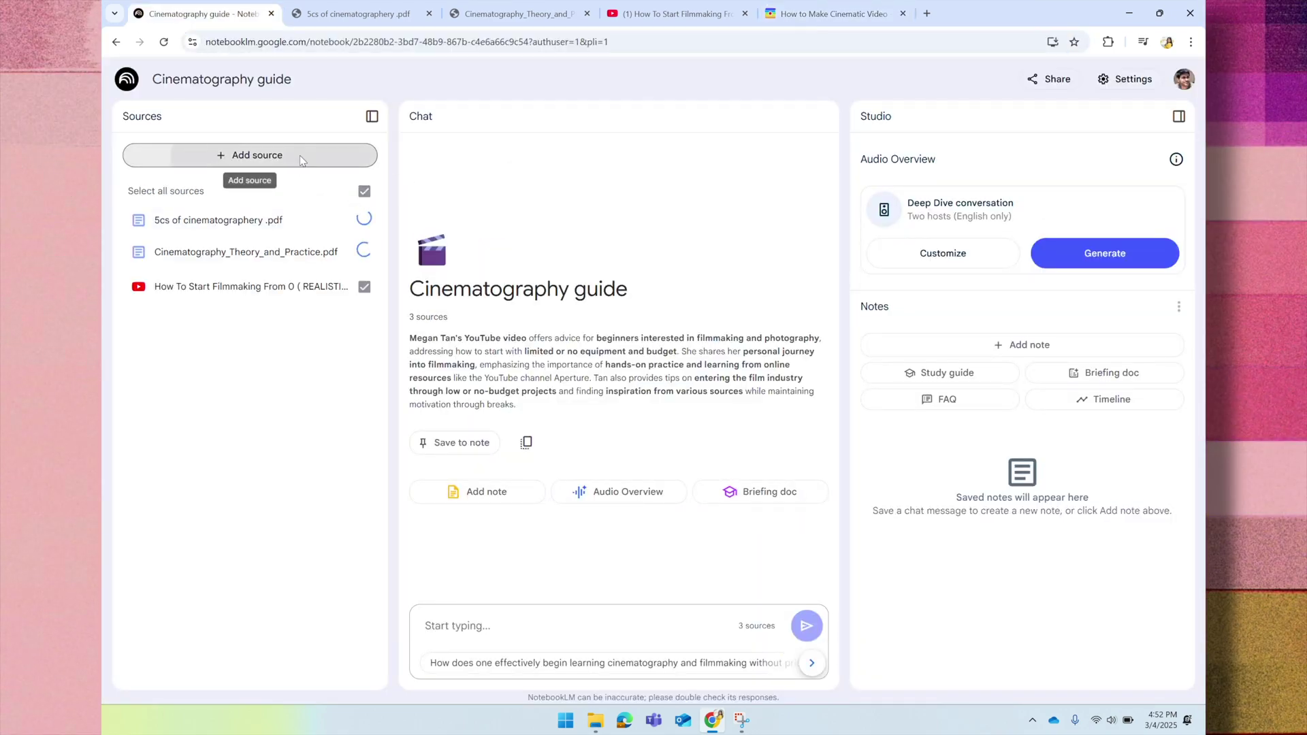
{"action": "left_click", "coordinate": [322, 153]}
{"action": "left_click", "coordinate": [575, 548]}
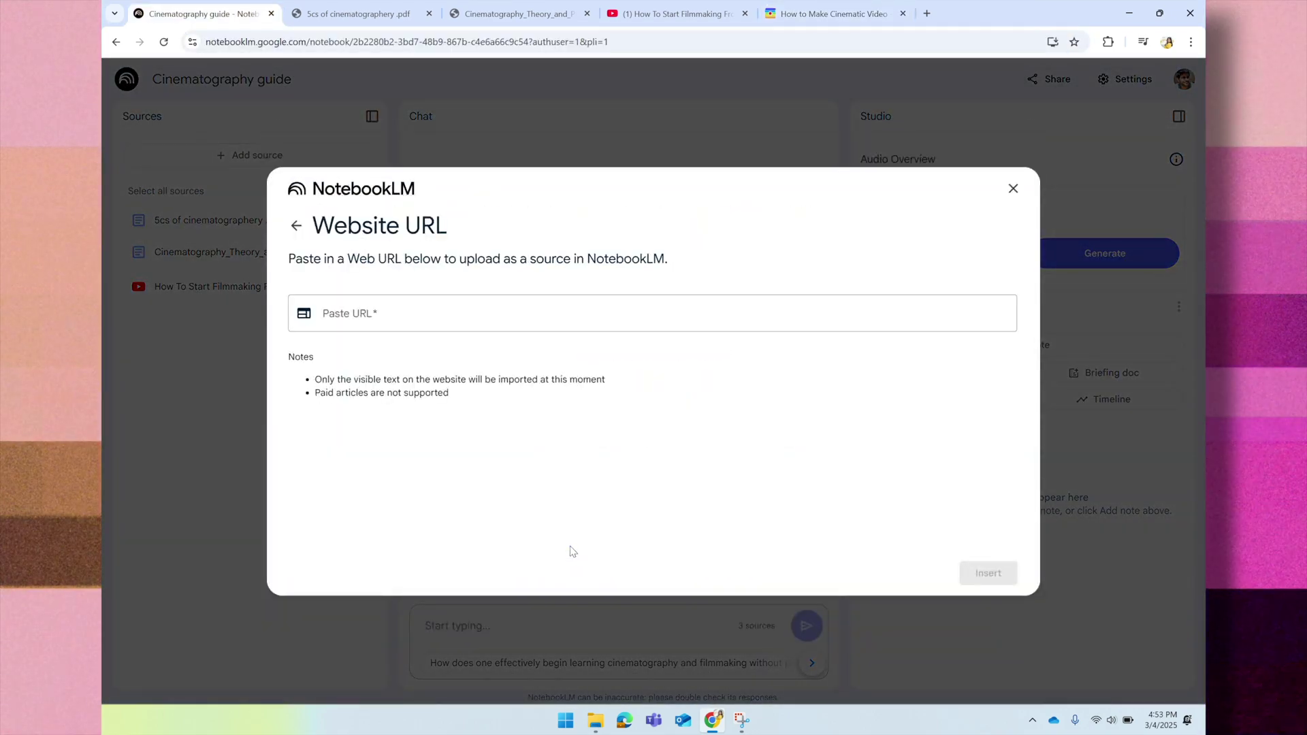
{"action": "left_click", "coordinate": [553, 313]}
{"action": "key", "text": "ctrl+v"}
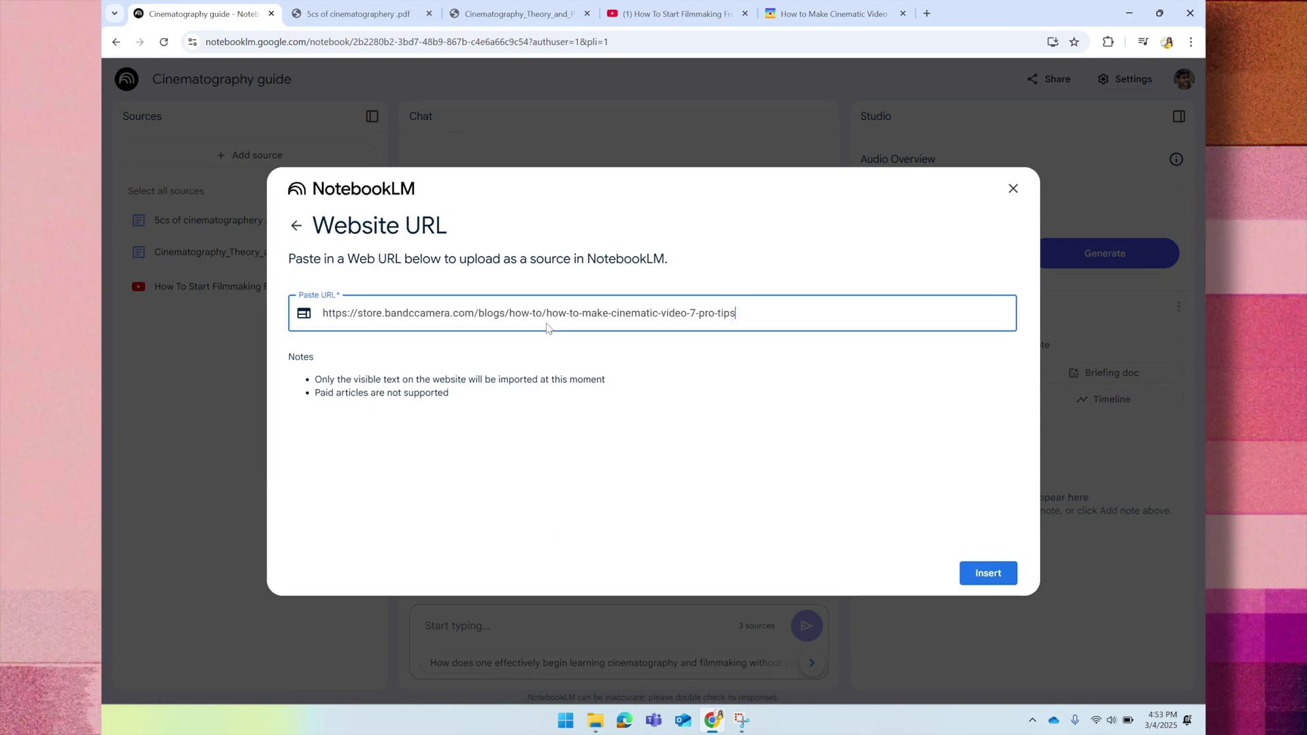
{"action": "left_click", "coordinate": [998, 578]}
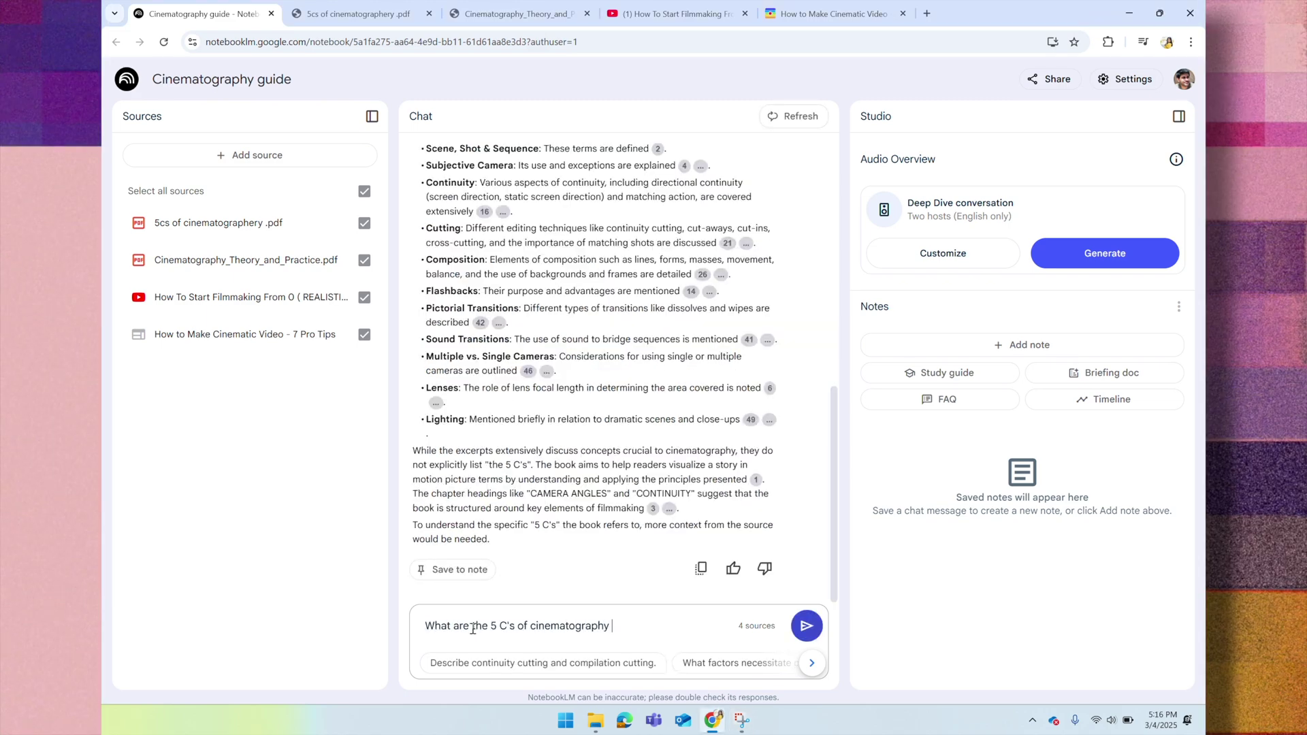
- Ask what the 5 C's of cinematography are and save the answer as a note
{"action": "key", "text": "Return"}
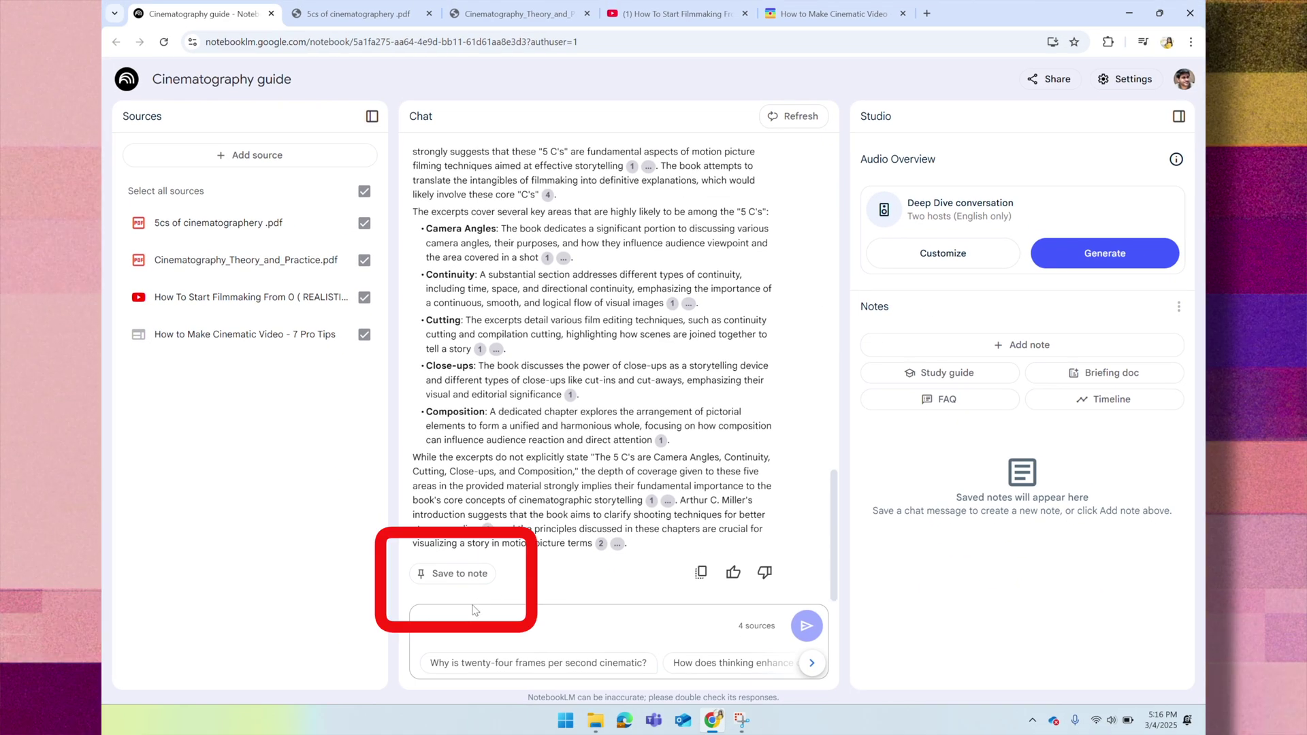
{"action": "left_click", "coordinate": [451, 572]}
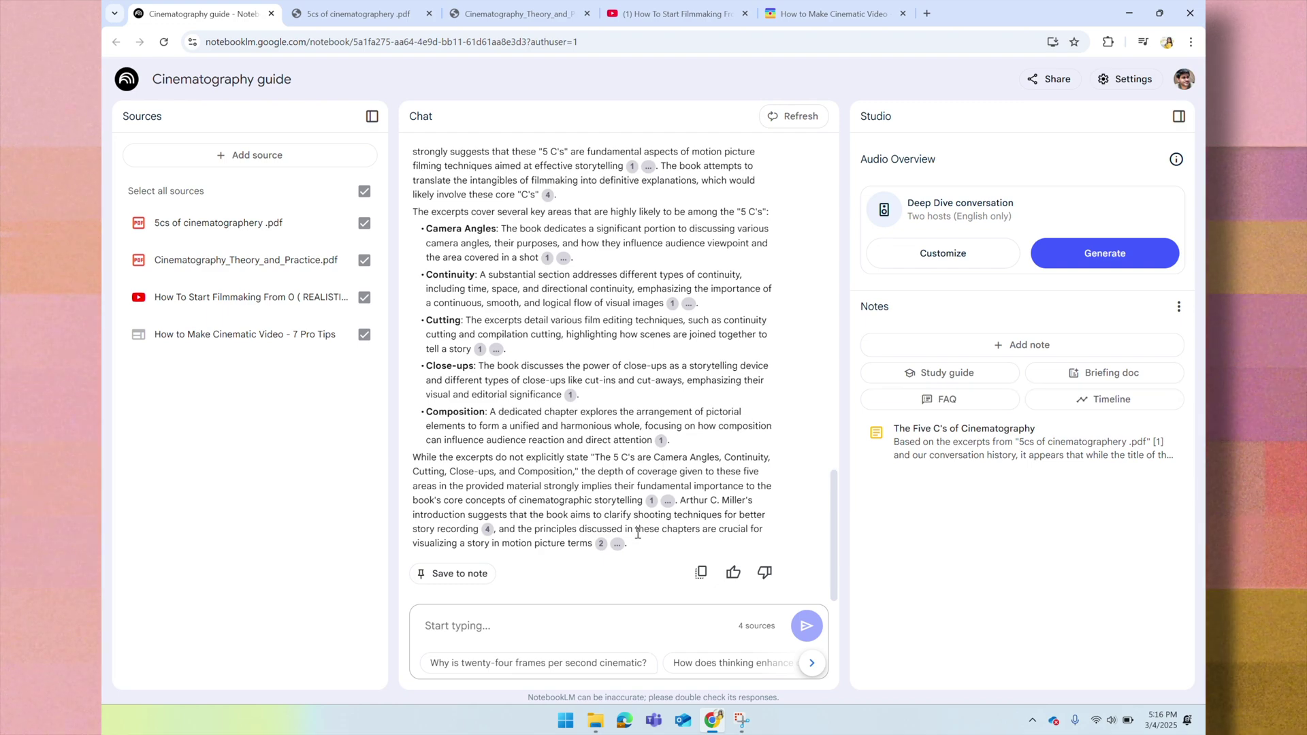
{"action": "left_click", "coordinate": [544, 623]}
- Ask 'Are there more important topics of cinematography?' and open the practicing-cinematography note
{"action": "type", "text": "Are there more important topics of cinematography?"}
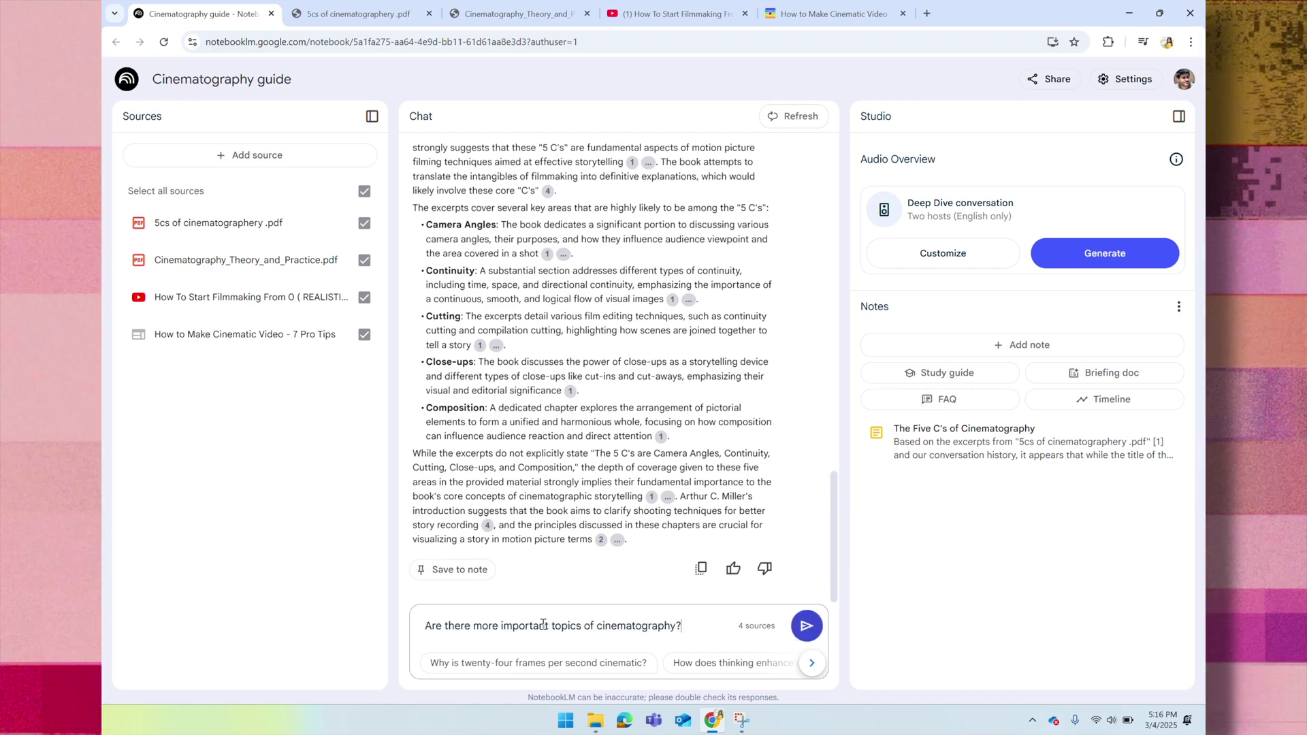
{"action": "key", "text": "Return"}
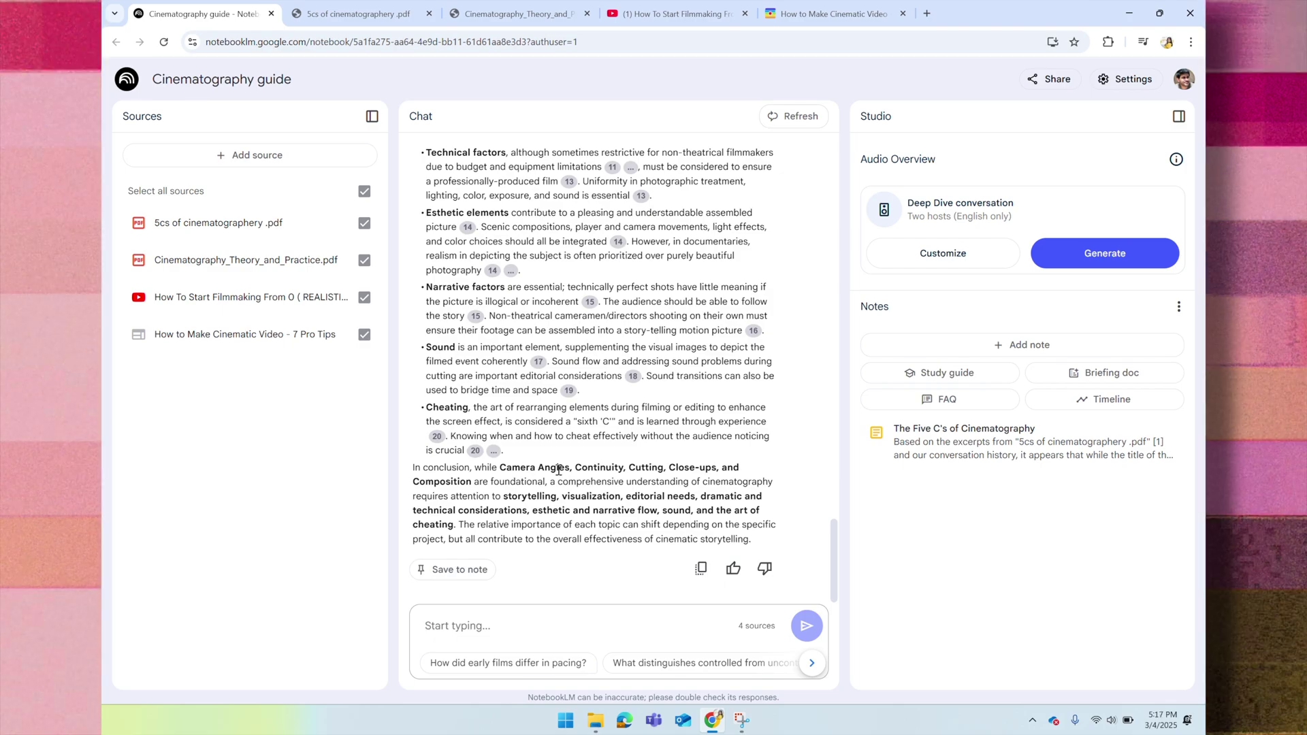
{"action": "scroll", "coordinate": [561, 517], "scroll_direction": "up", "scroll_amount": 3}
{"action": "scroll", "coordinate": [558, 470], "scroll_direction": "up", "scroll_amount": 5}
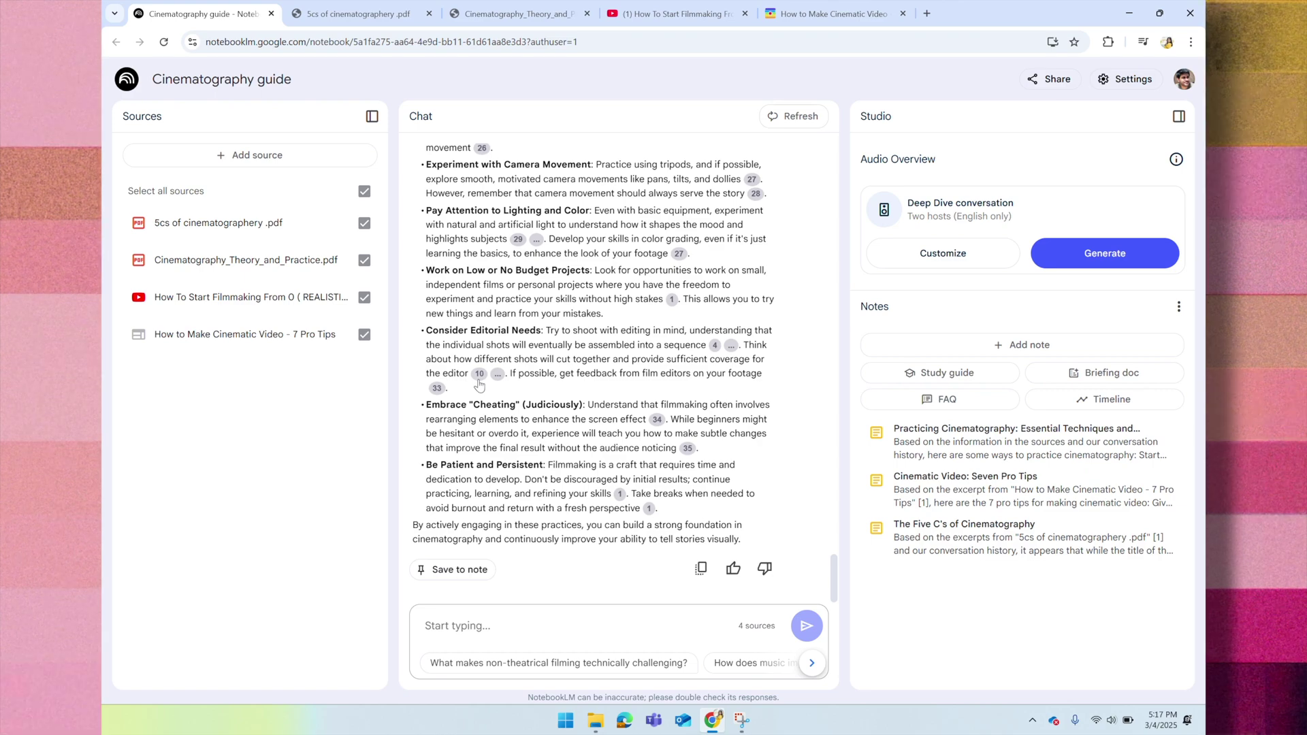
{"action": "mouse_move", "coordinate": [478, 374]}
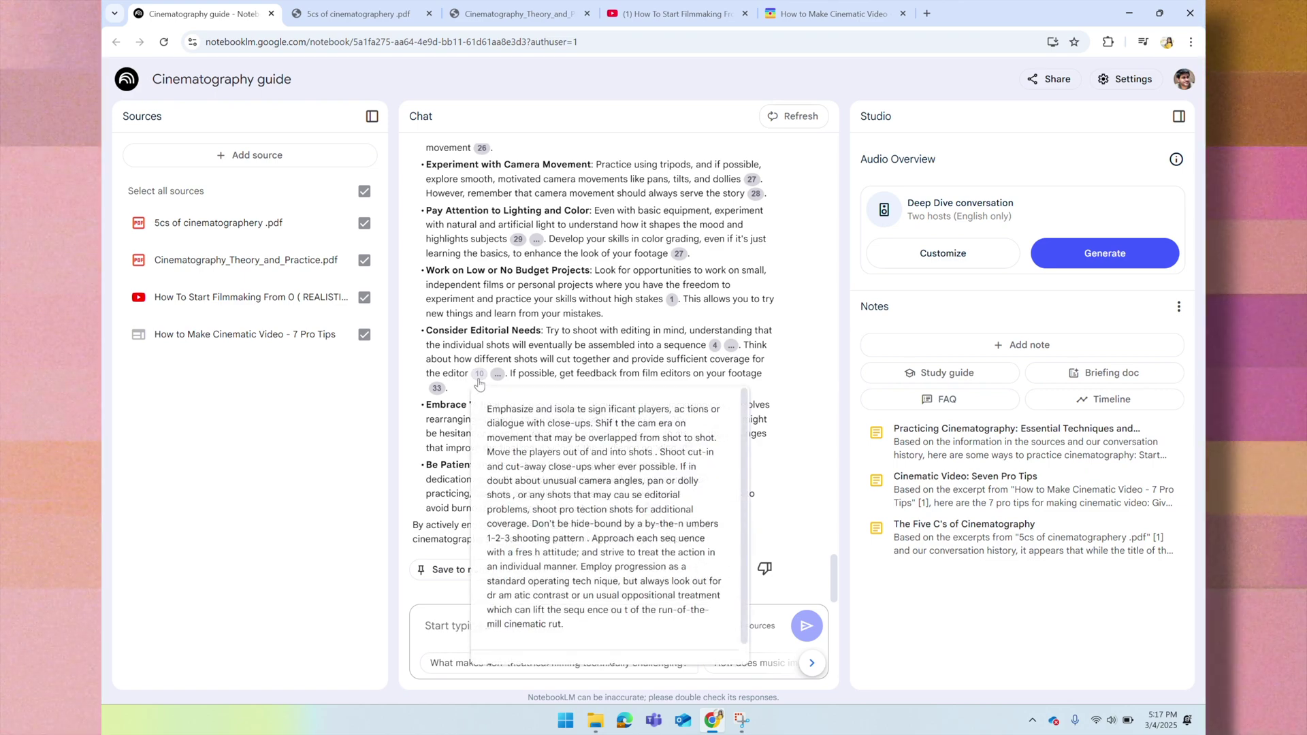
{"action": "mouse_move", "coordinate": [435, 389]}
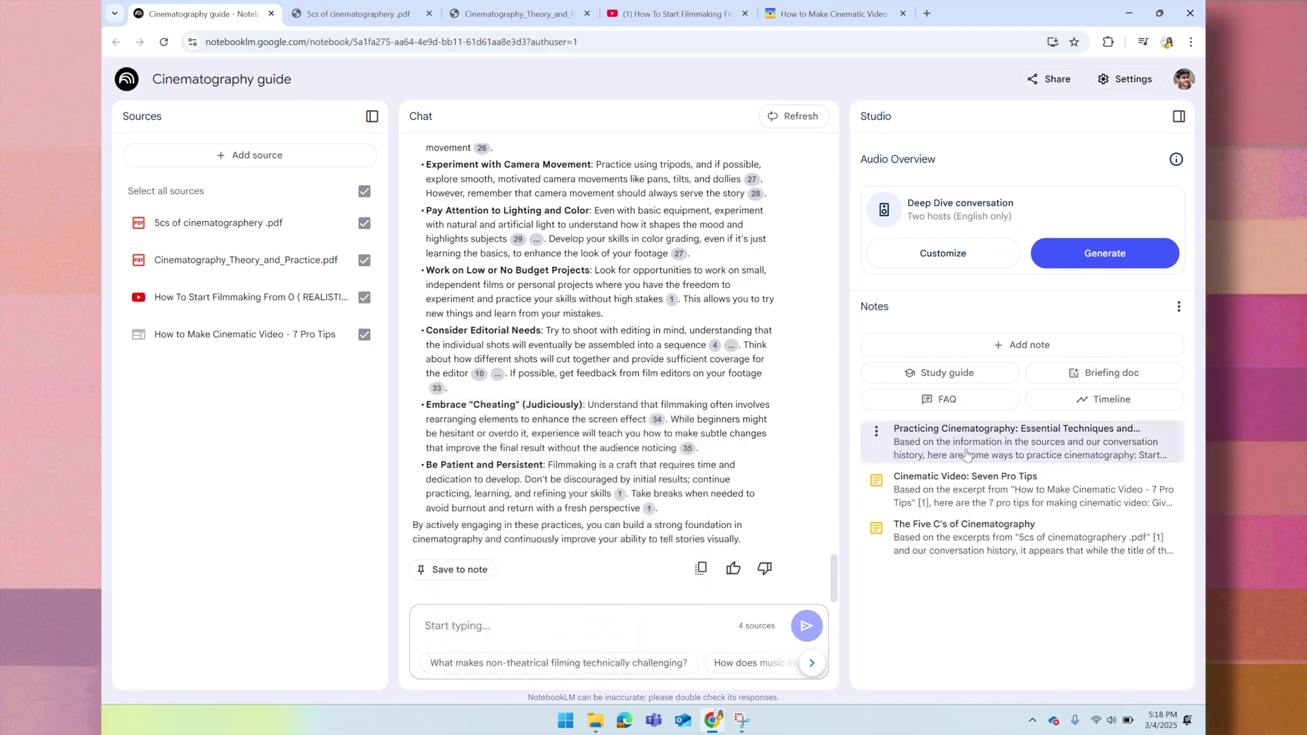
{"action": "left_click", "coordinate": [966, 446]}
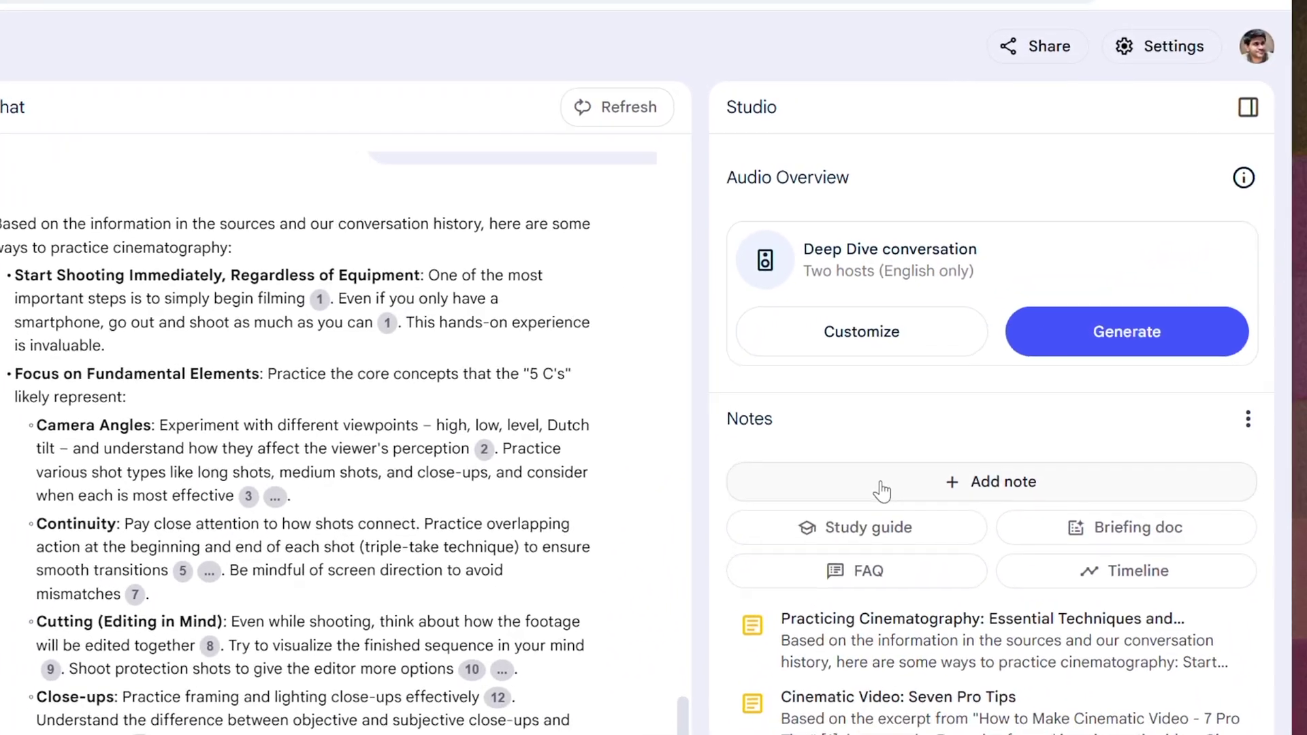
- Add a note stating the 5 Cs are important but cheating is a 6th C
{"action": "left_click", "coordinate": [921, 395]}
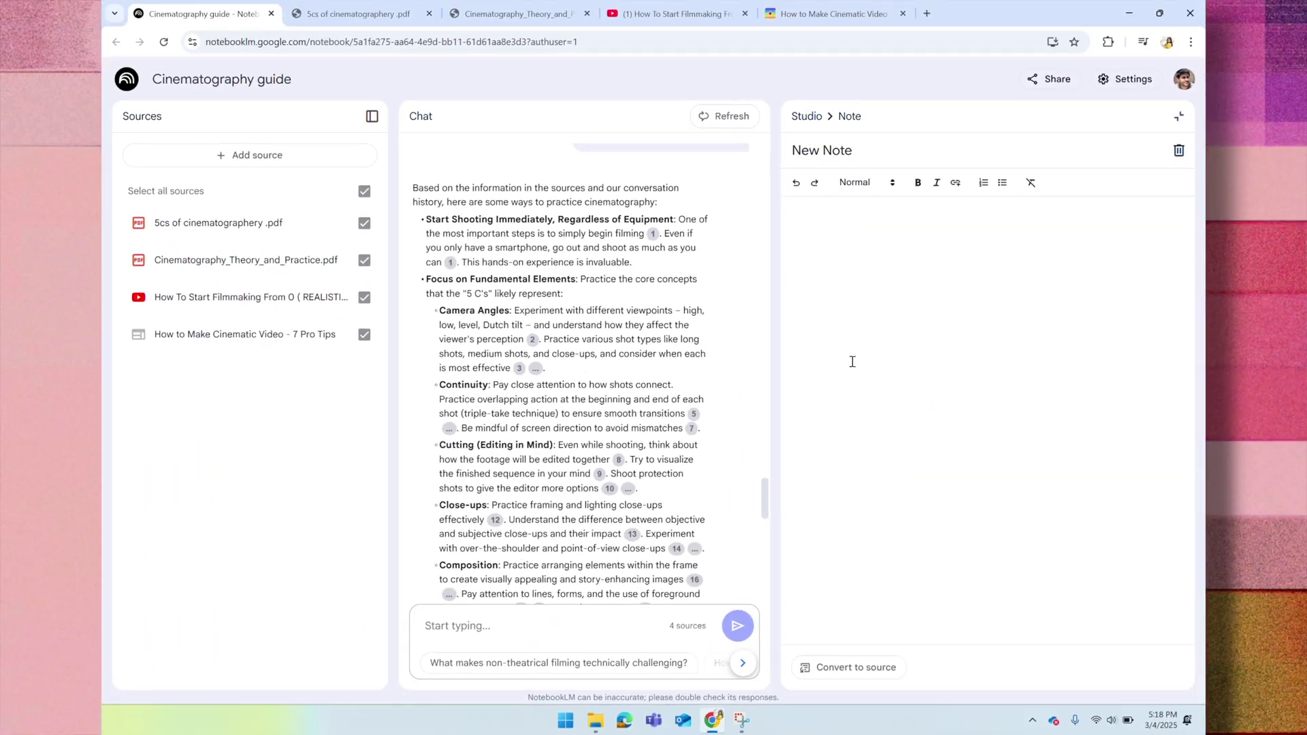
{"action": "type", "text": "The 5"}
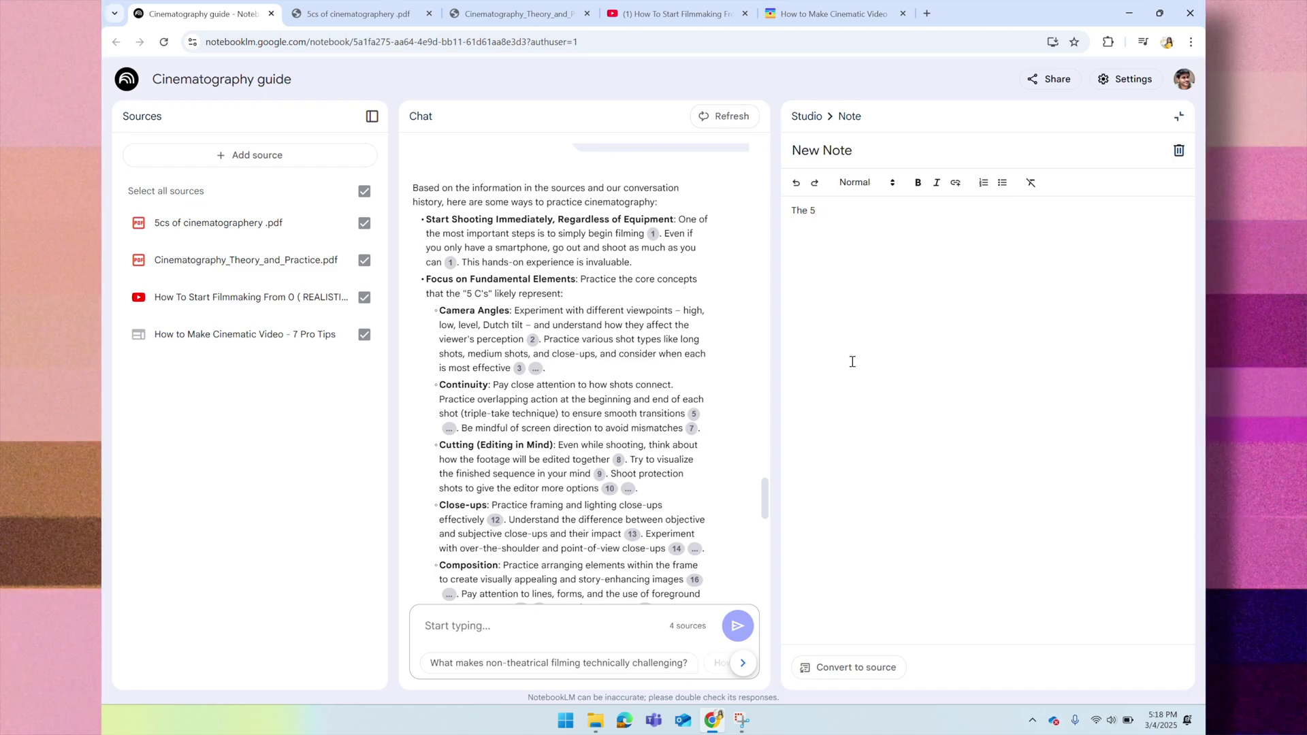
{"action": "type", "text": " Cs are important. But there is a 6th C, which is cheating as described by th"}
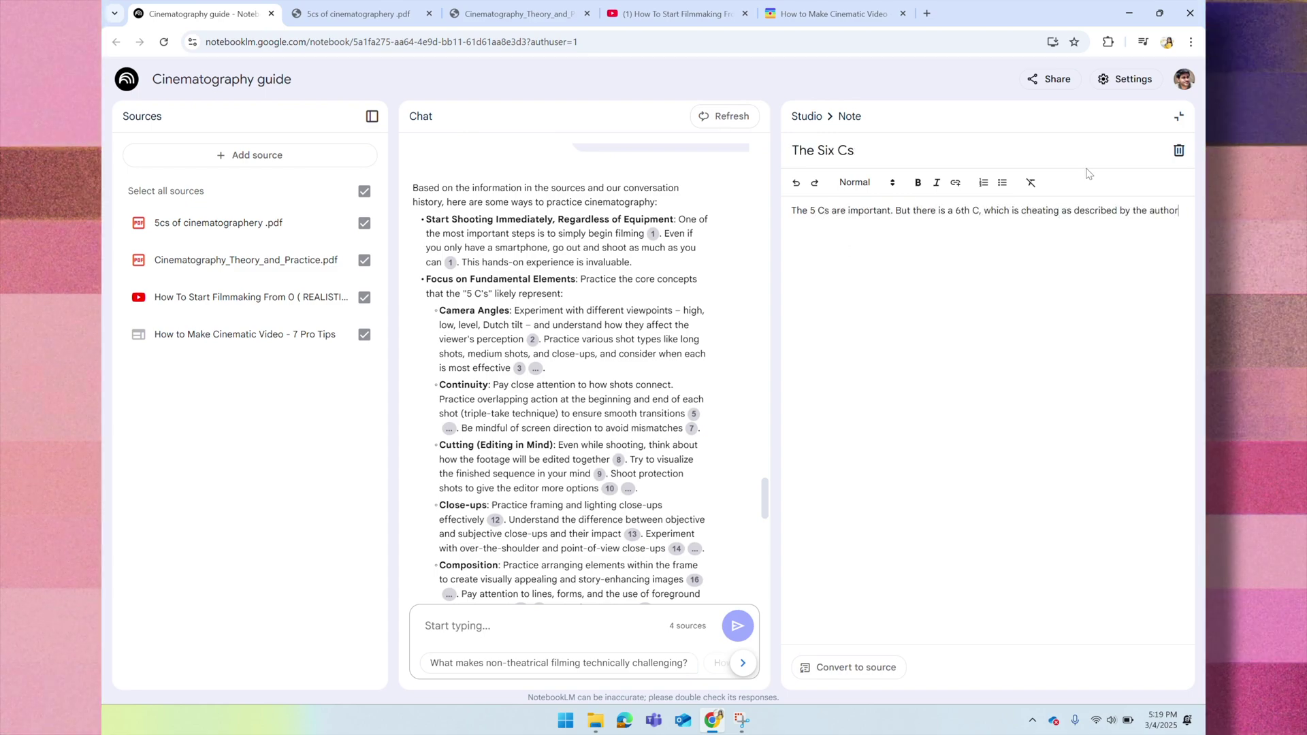
{"action": "left_click", "coordinate": [1178, 115]}
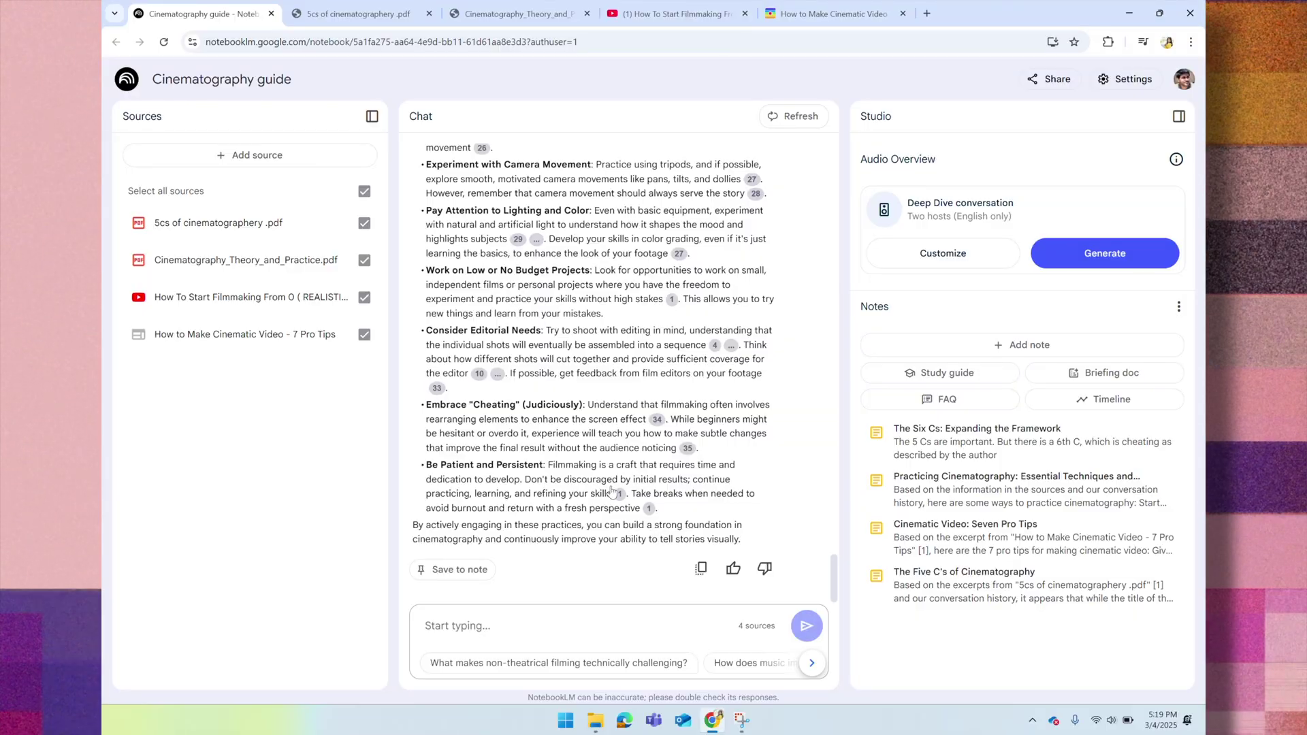
- Open the Audio Overview customization to set its focus
{"action": "scroll", "coordinate": [585, 449], "scroll_direction": "up", "scroll_amount": 4}
{"action": "scroll", "coordinate": [558, 408], "scroll_direction": "down", "scroll_amount": 4}
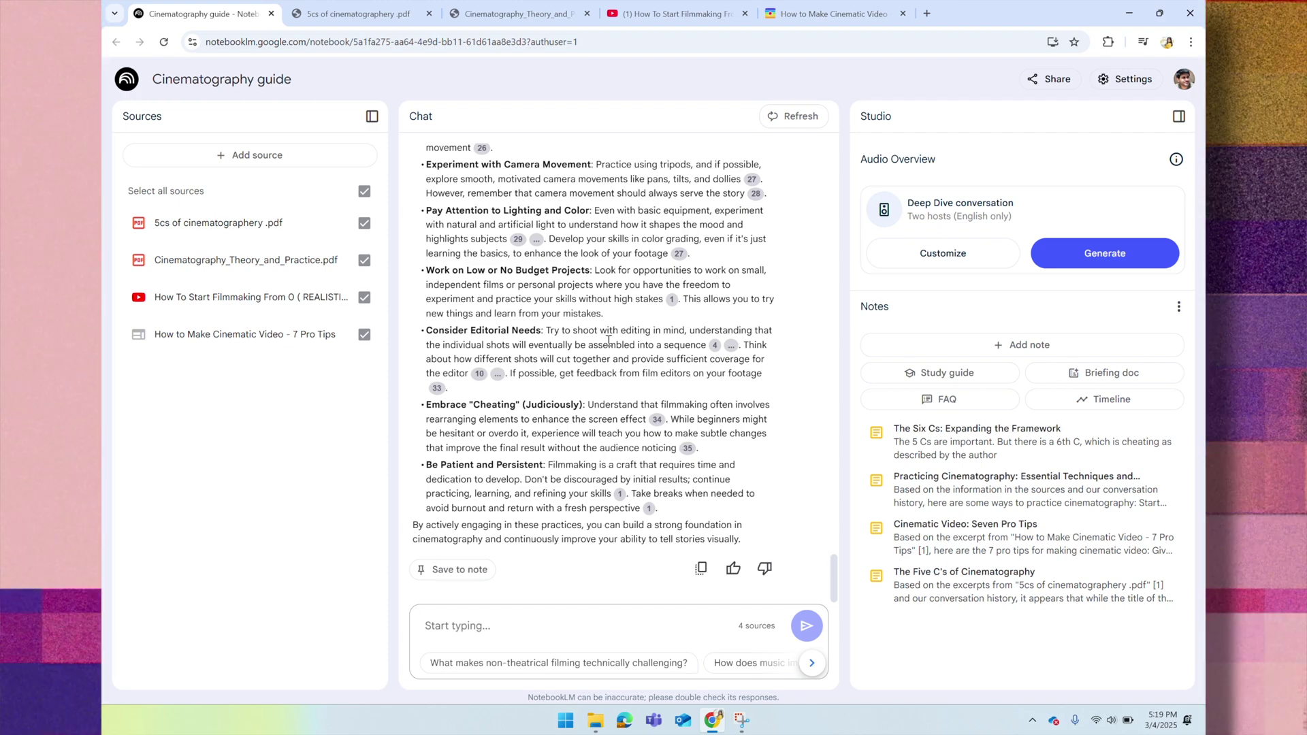
{"action": "left_click", "coordinate": [925, 262]}
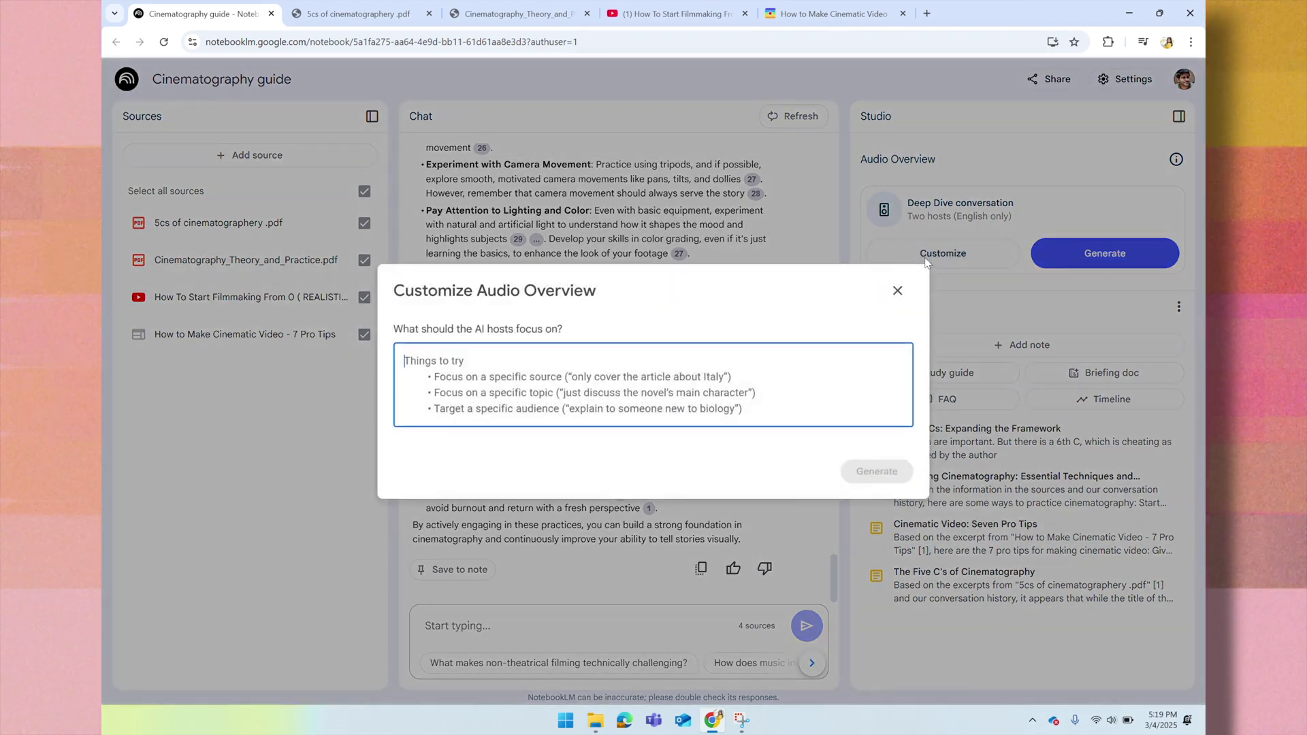
- Generate an audio overview with focus 'Cover only the book 5 C's of cinematography', then skip to 7:34
{"action": "type", "text": "Cover only th"}
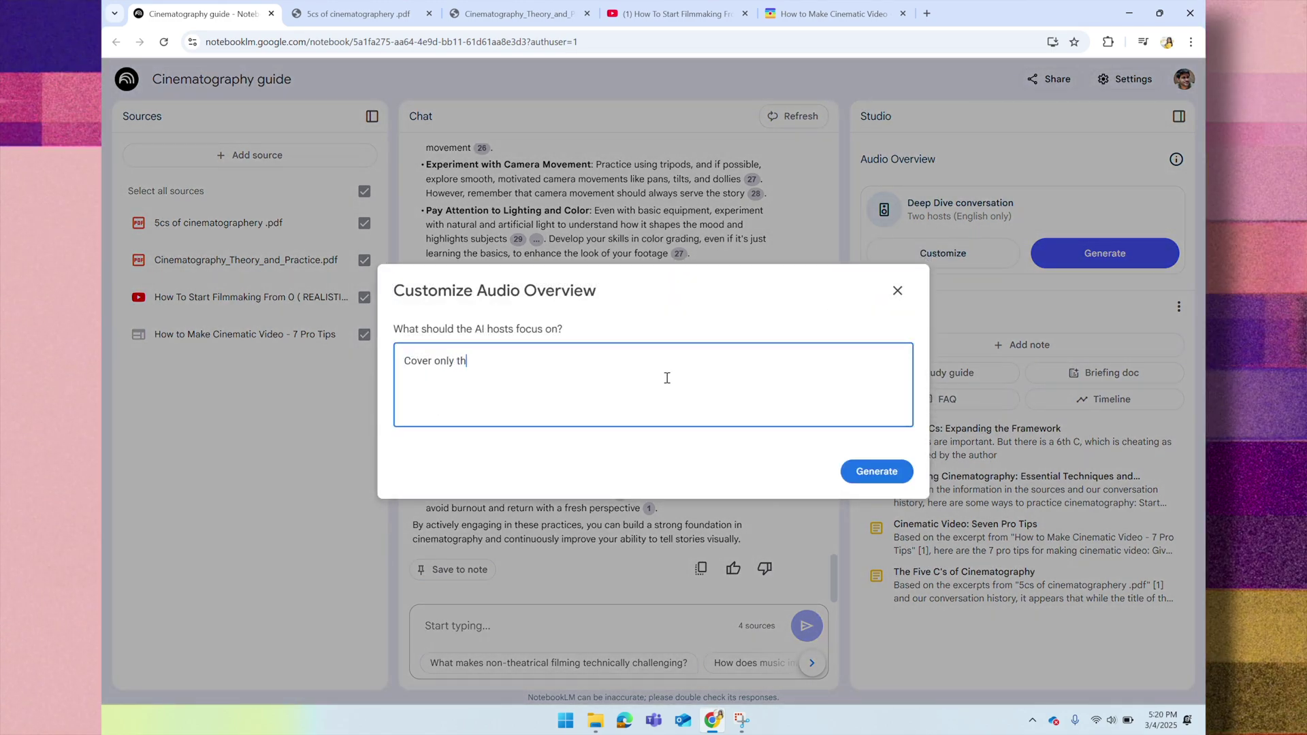
{"action": "type", "text": "e book 5 C's of "}
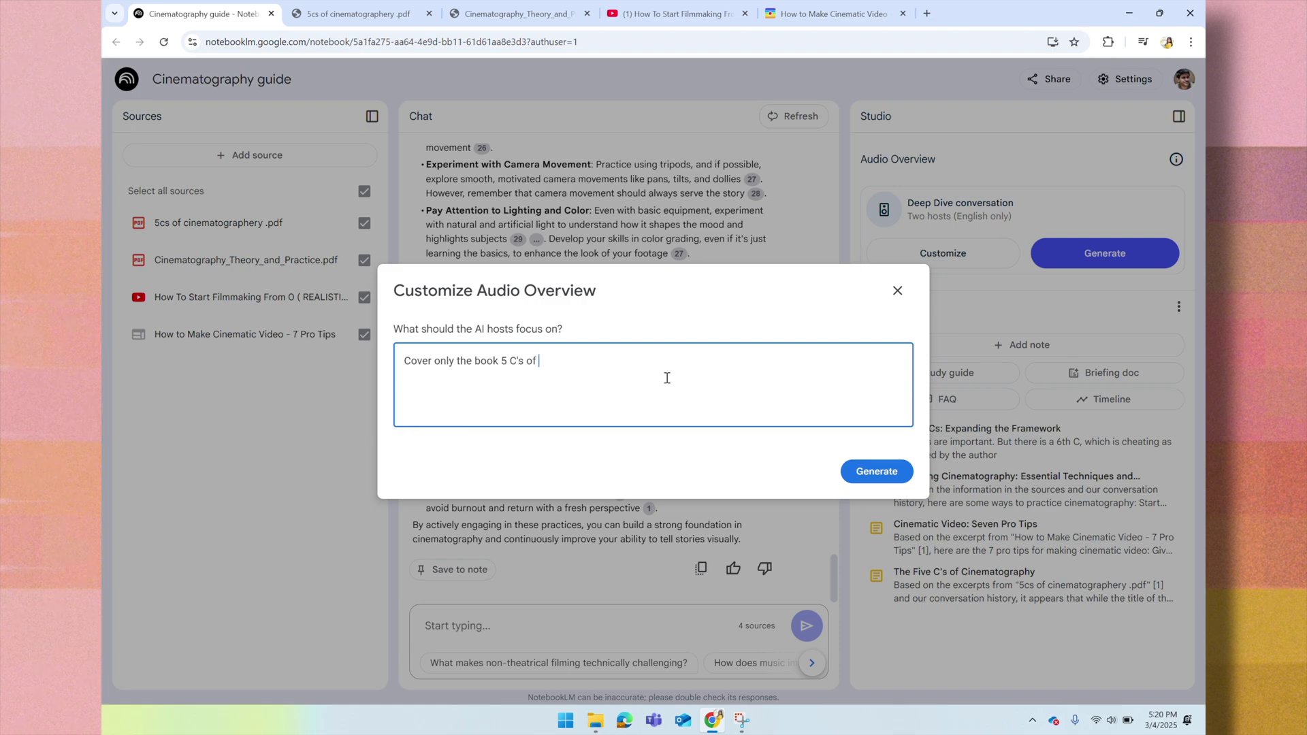
{"action": "type", "text": "cinematography"}
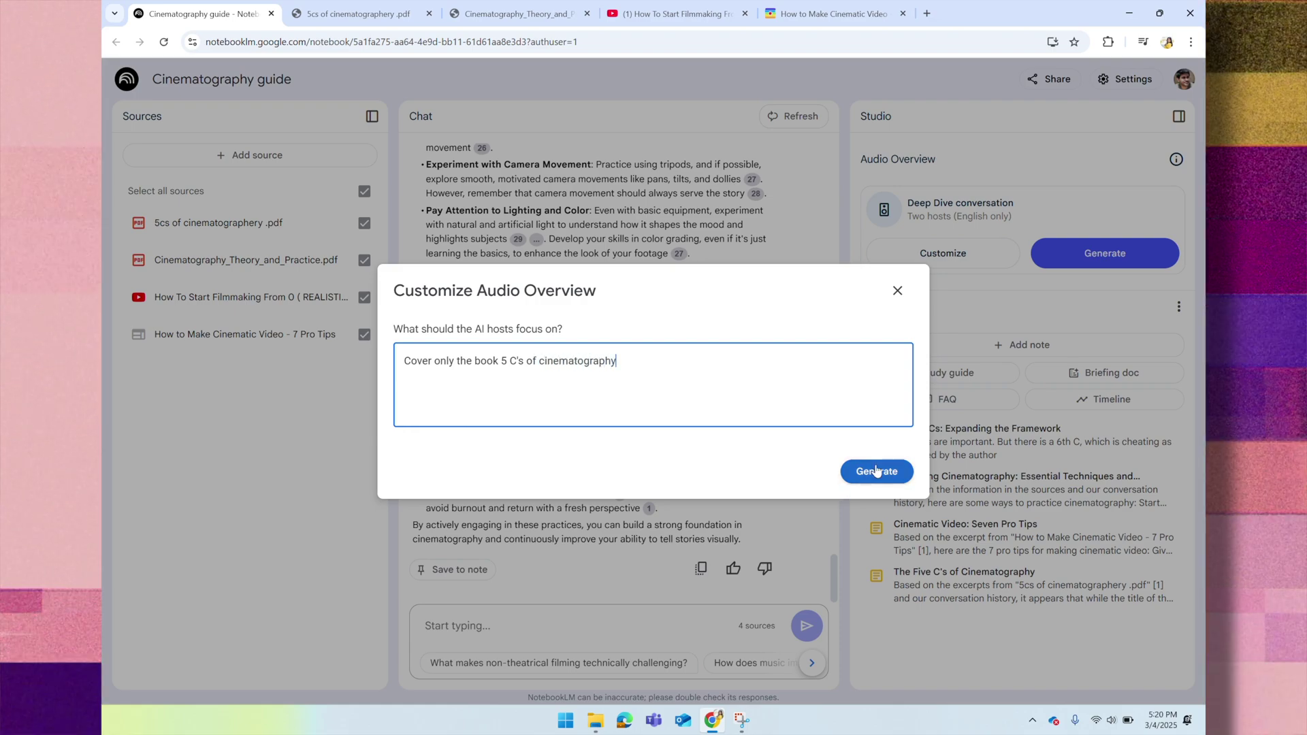
{"action": "left_click", "coordinate": [876, 471]}
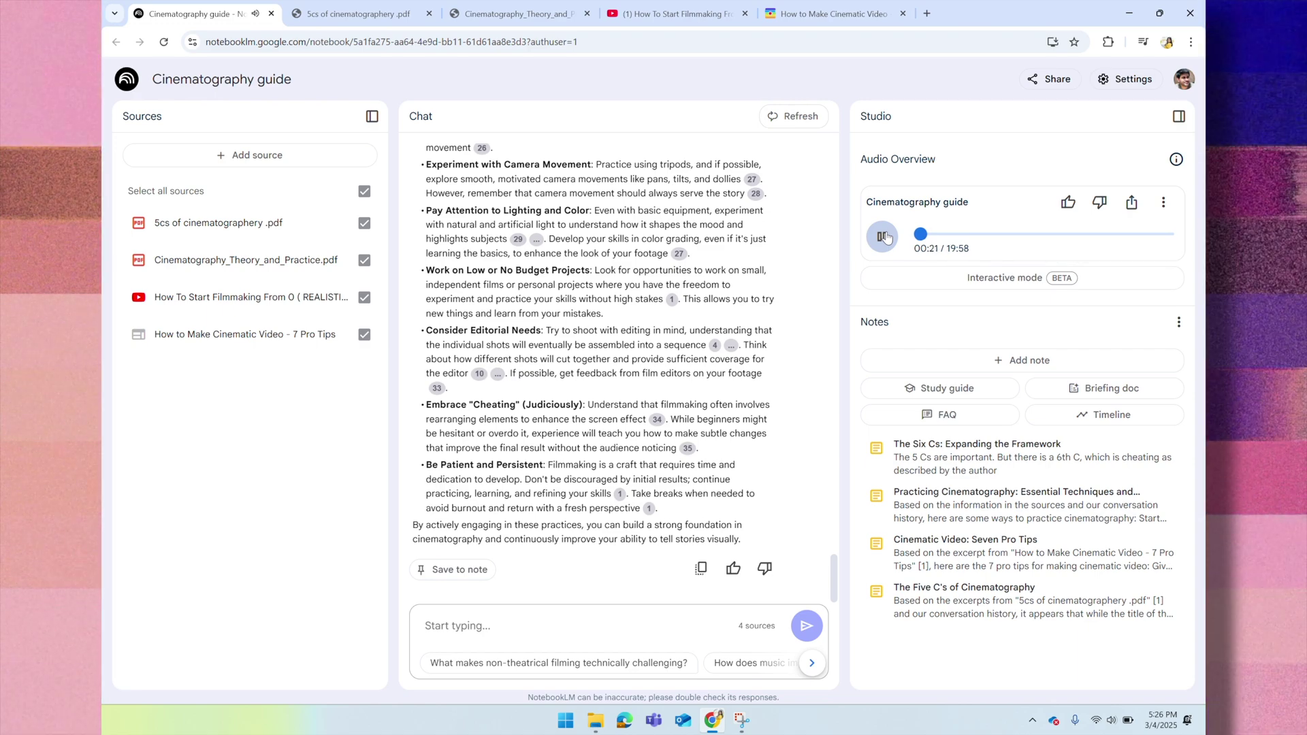
{"action": "left_click", "coordinate": [1014, 235]}
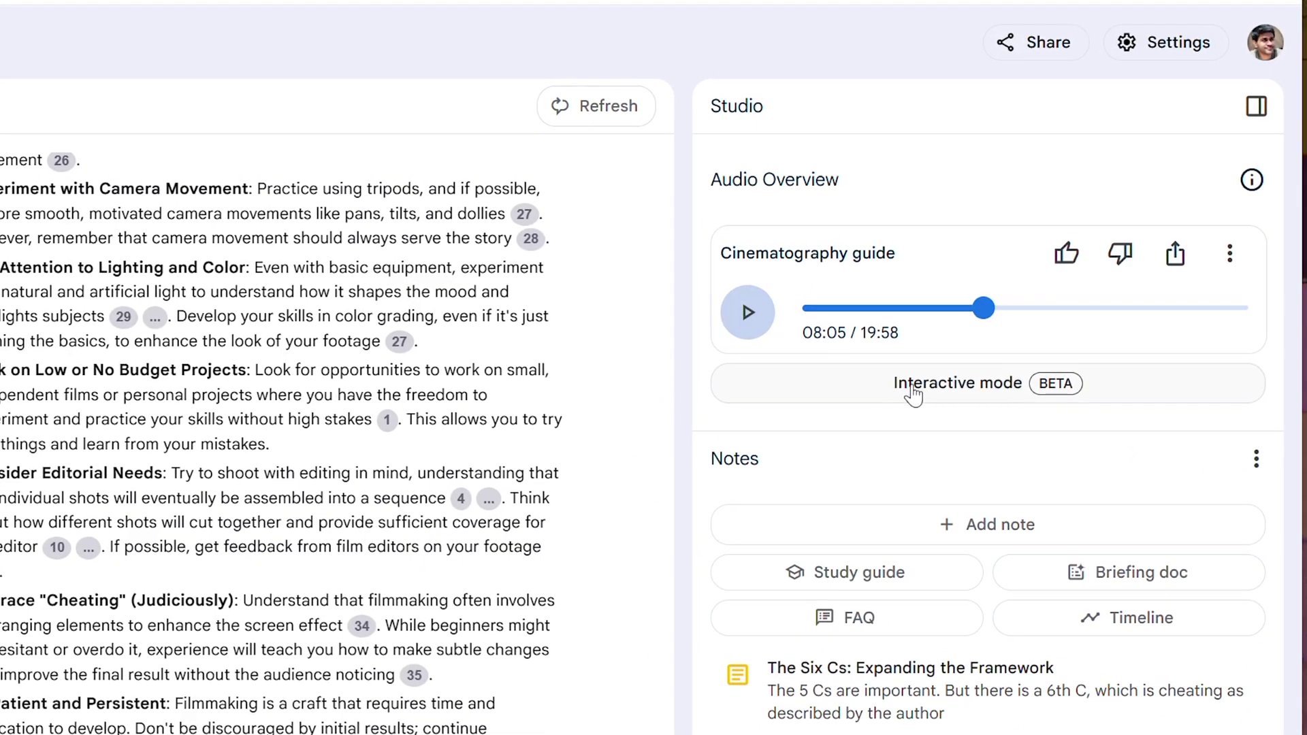
- Join the audio overview in Interactive mode, allowing microphone access
{"action": "left_click", "coordinate": [912, 393]}
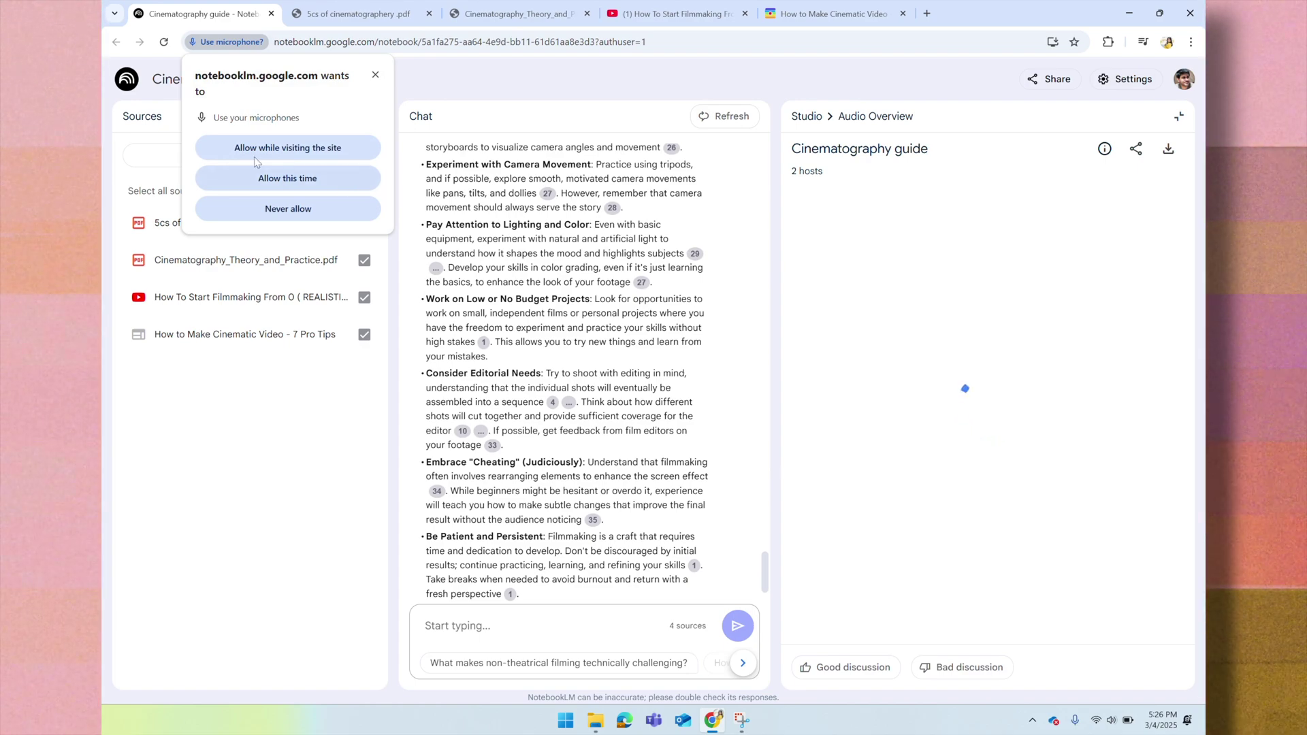
{"action": "left_click", "coordinate": [288, 148]}
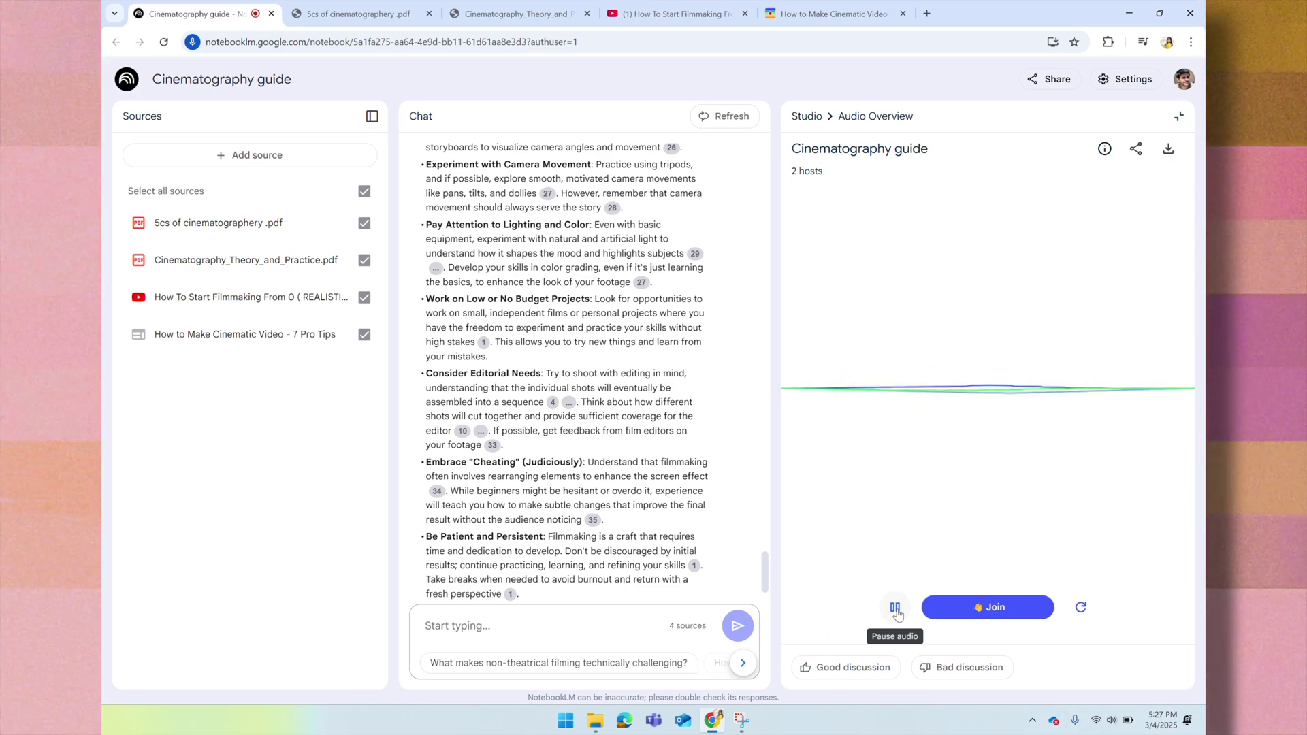
{"action": "left_click", "coordinate": [982, 616]}
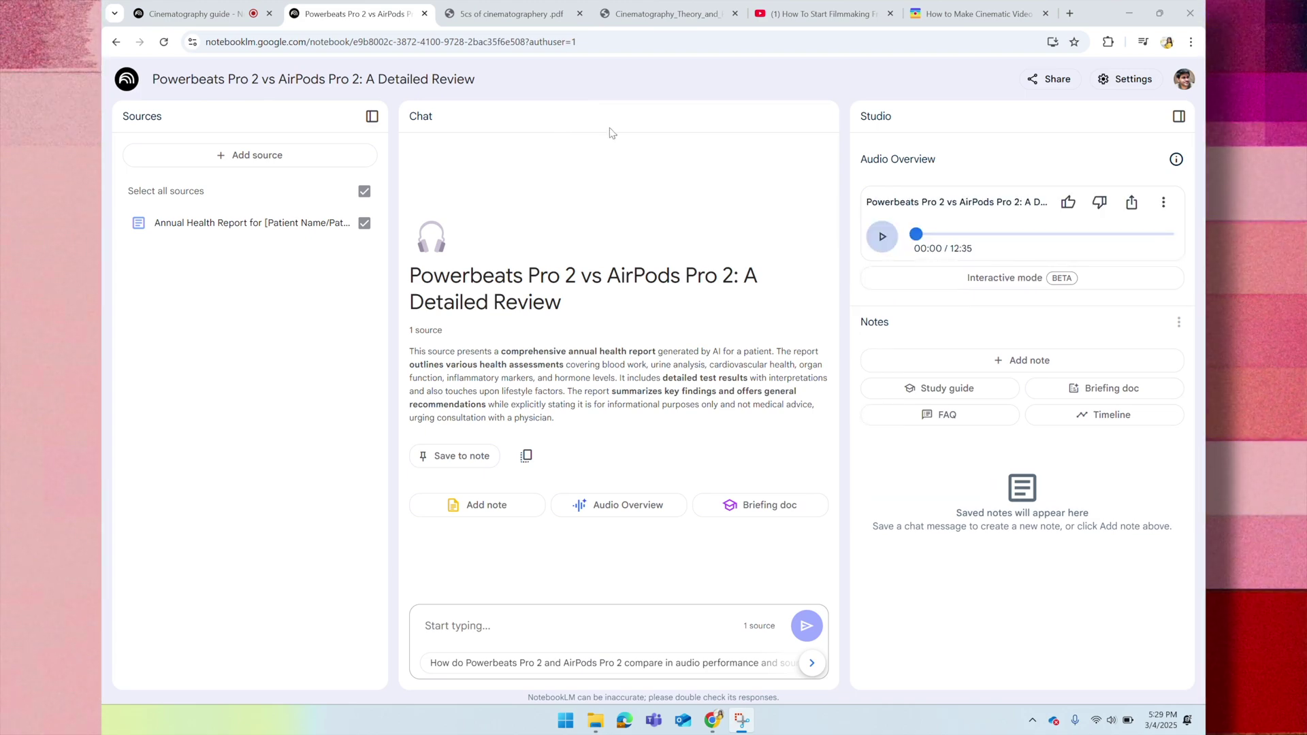
- Play the health report audio overview, skim the report document, and start a new notebook
{"action": "left_click", "coordinate": [880, 238]}
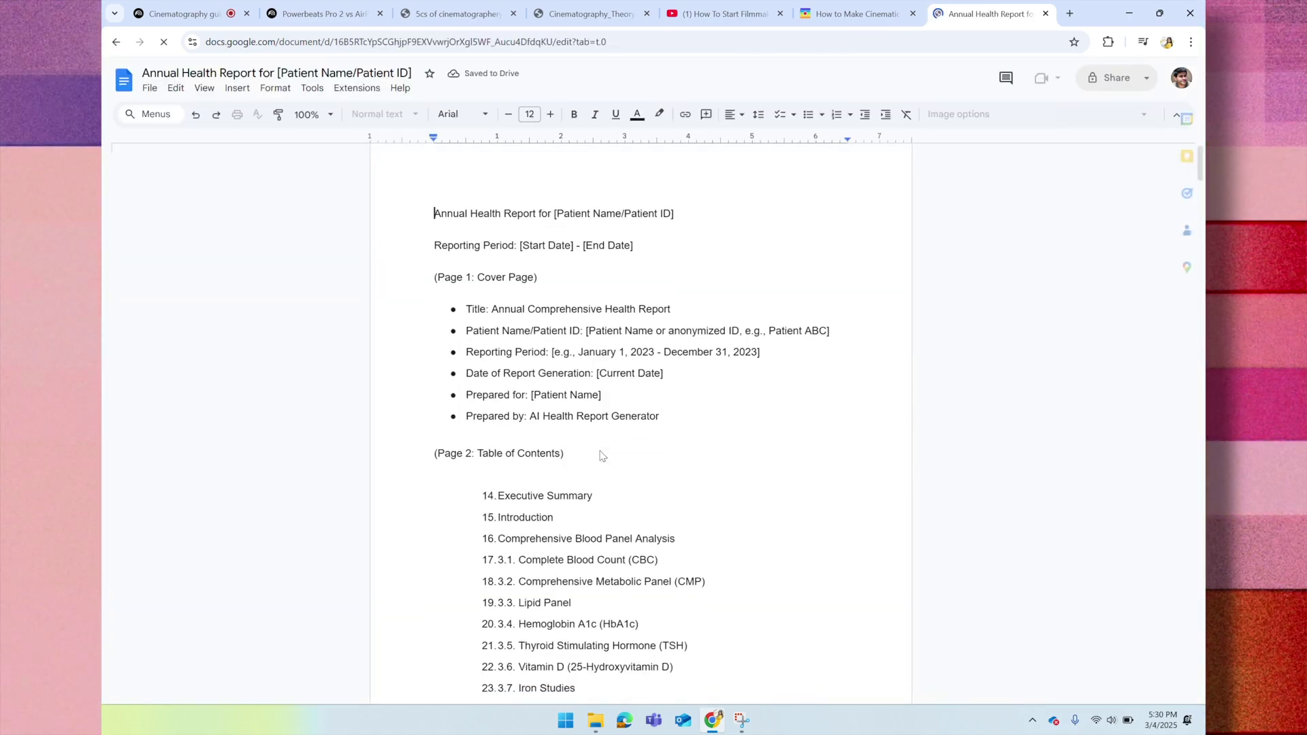
{"action": "scroll", "coordinate": [600, 455], "scroll_direction": "down", "scroll_amount": 6}
{"action": "scroll", "coordinate": [600, 454], "scroll_direction": "down", "scroll_amount": 10}
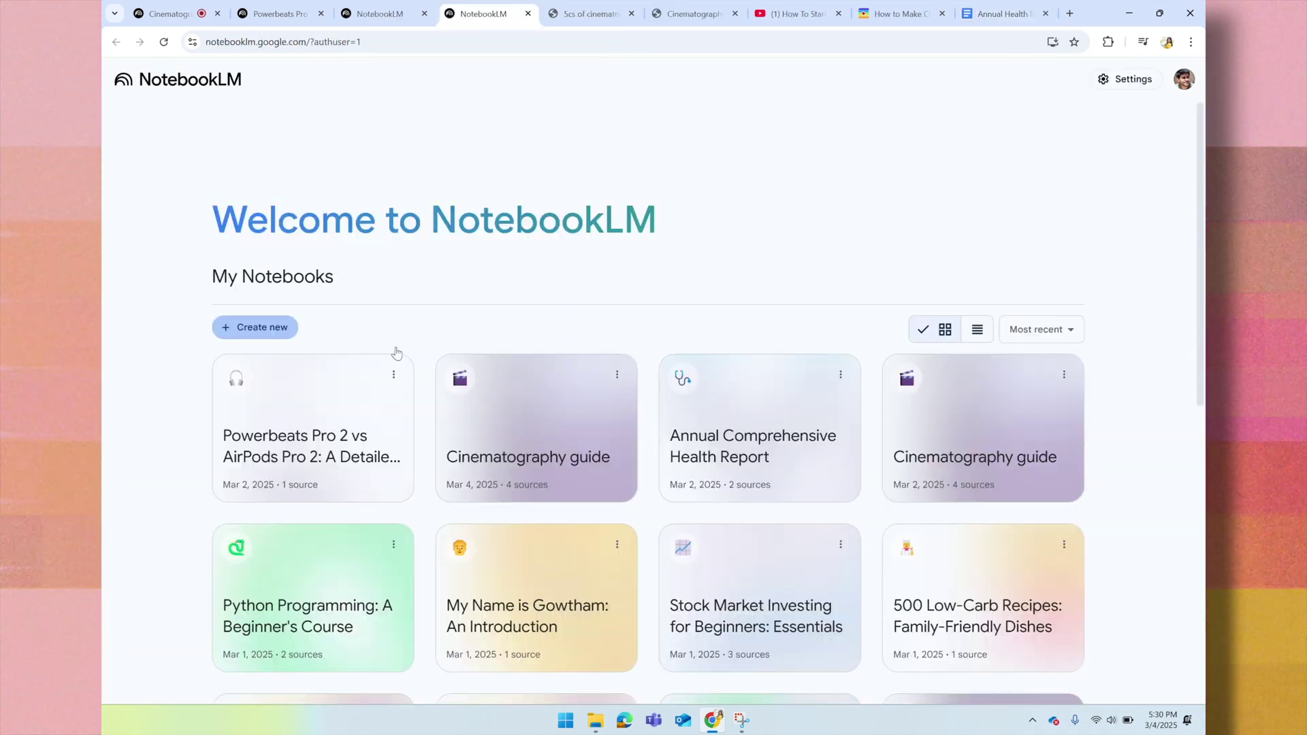
{"action": "left_click", "coordinate": [271, 328]}
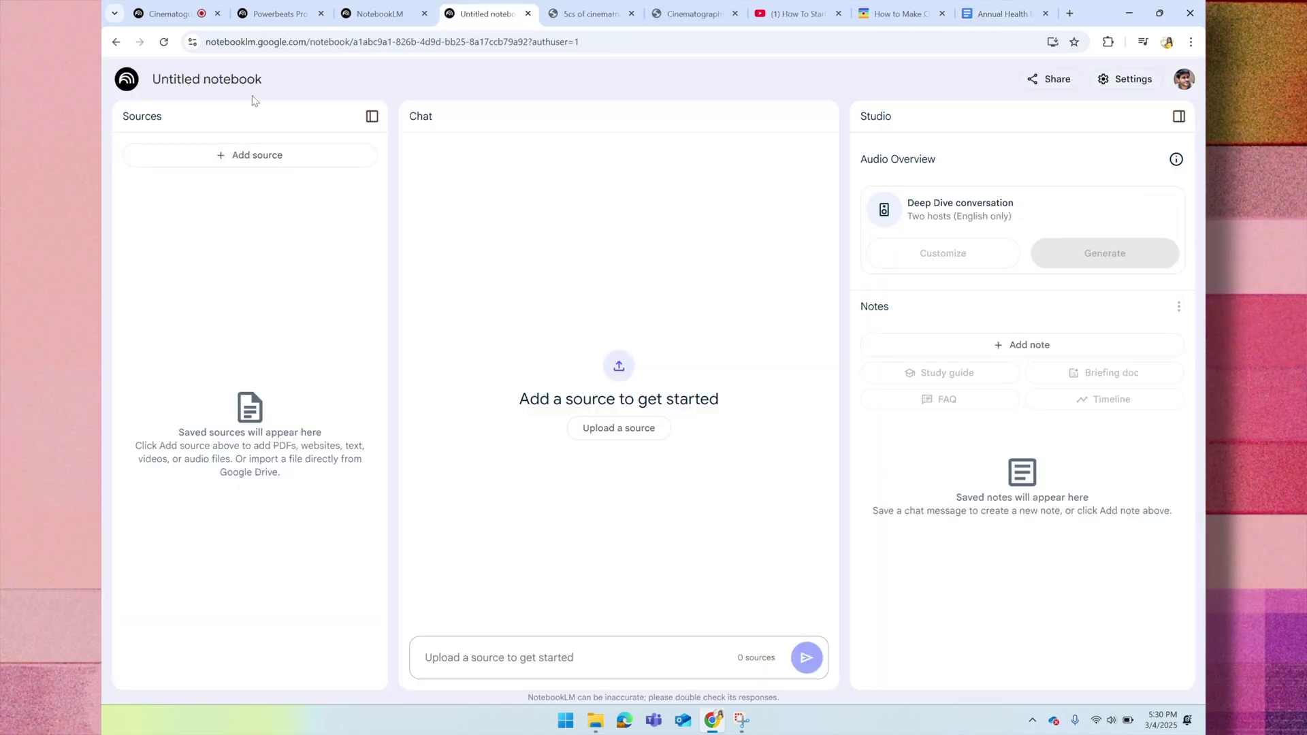
- Rename the notebook to 'Health report' and add the Annual Health Report Google Doc as a source
{"action": "left_click", "coordinate": [247, 89]}
{"action": "type", "text": "Health report"}
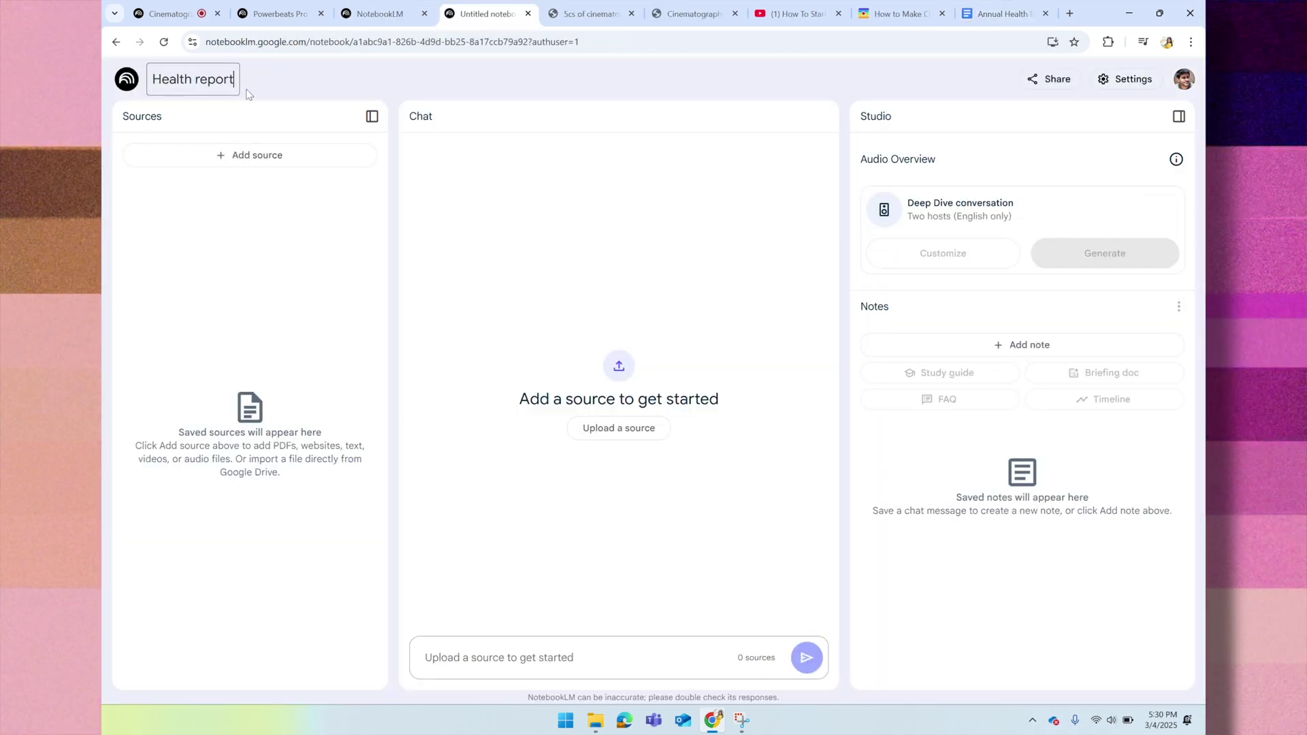
{"action": "left_click", "coordinate": [252, 154]}
{"action": "left_click", "coordinate": [360, 548]}
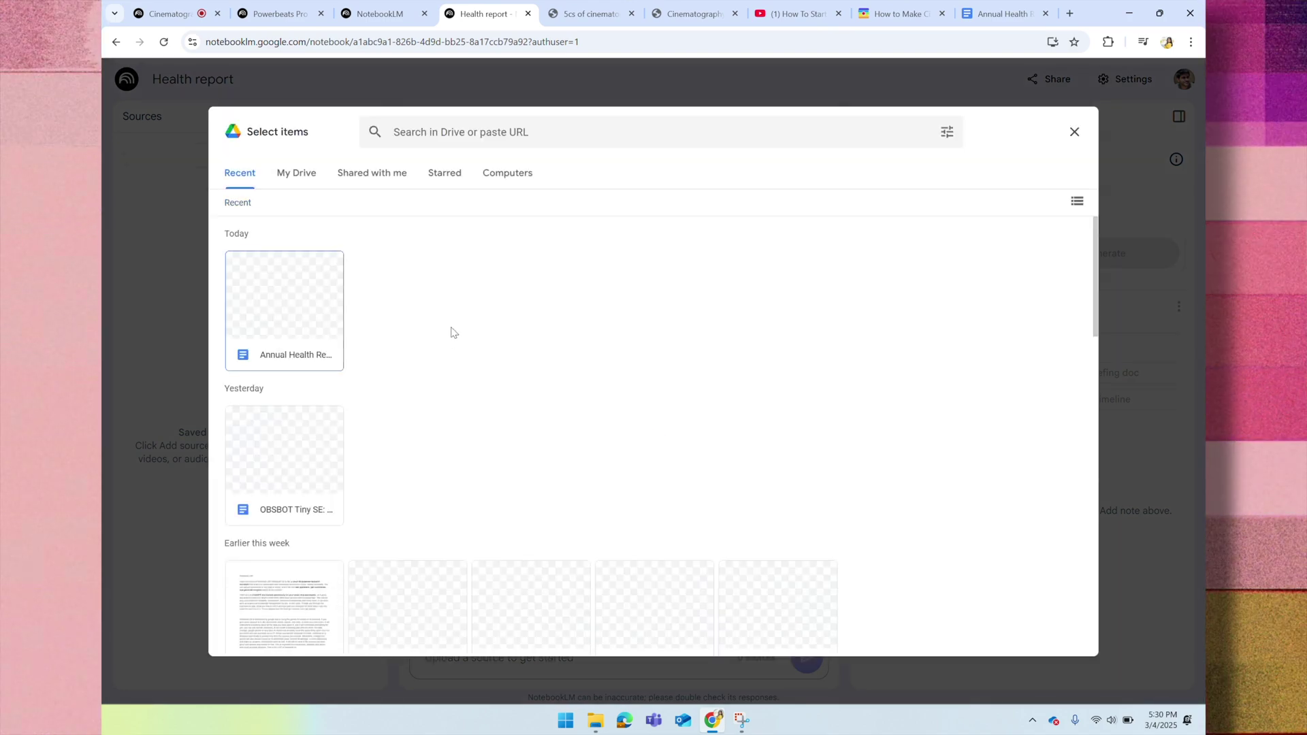
{"action": "double_click", "coordinate": [303, 273]}
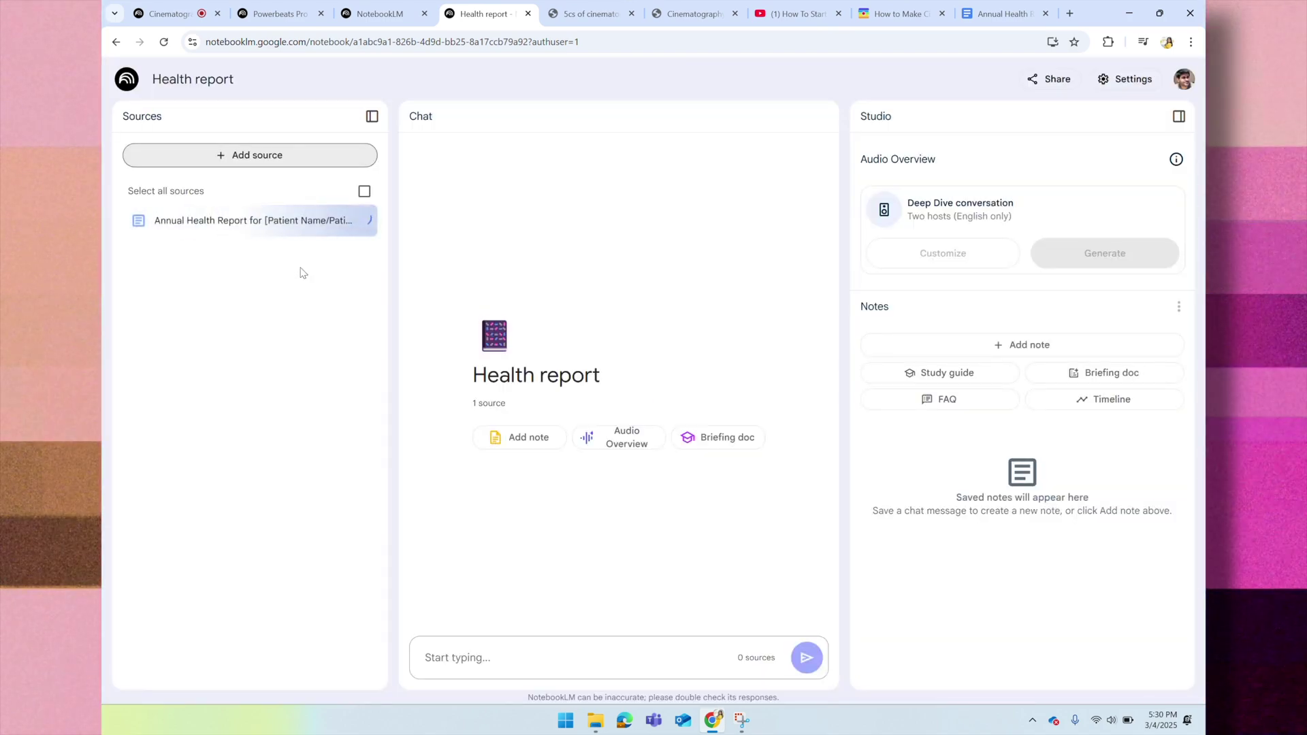
- Ask which health data values are out of range and highlight the neutrophil and LDL cholesterol findings
{"action": "left_click", "coordinate": [539, 623]}
{"action": "type", "text": "What health data"}
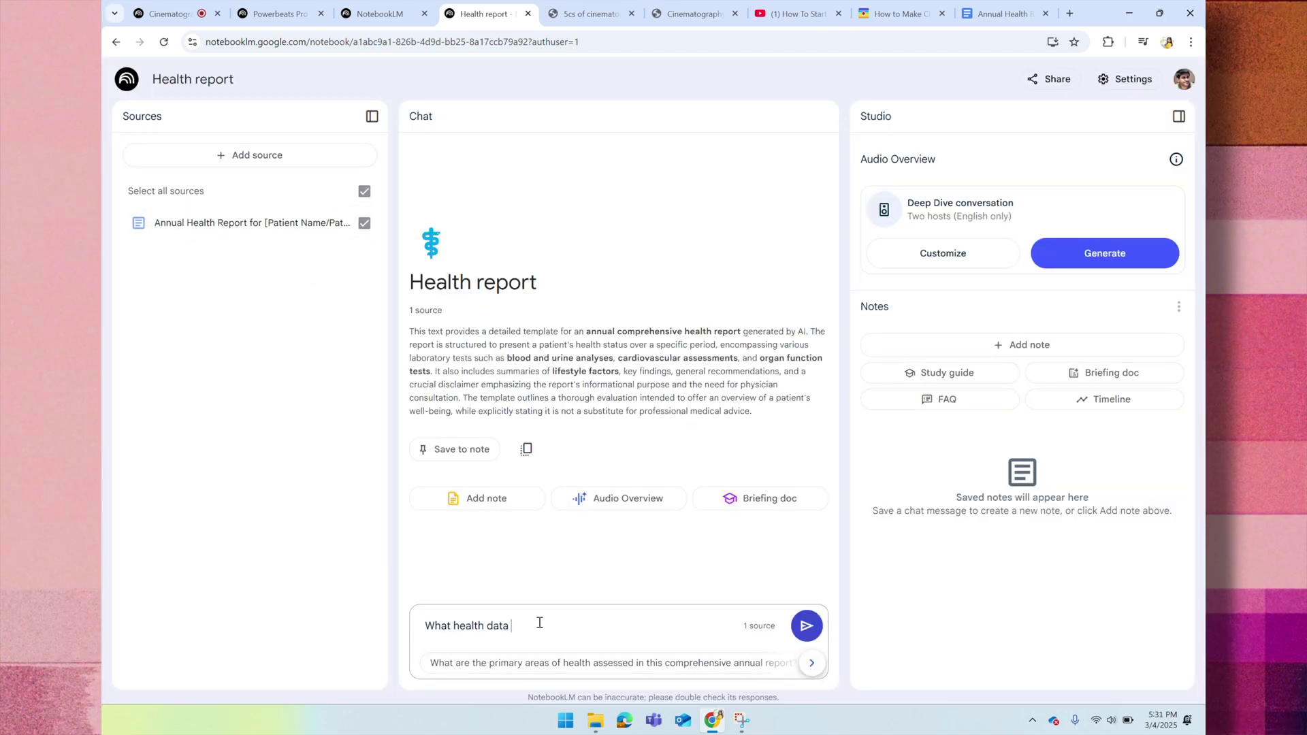
{"action": "type", "text": " values are out of range"}
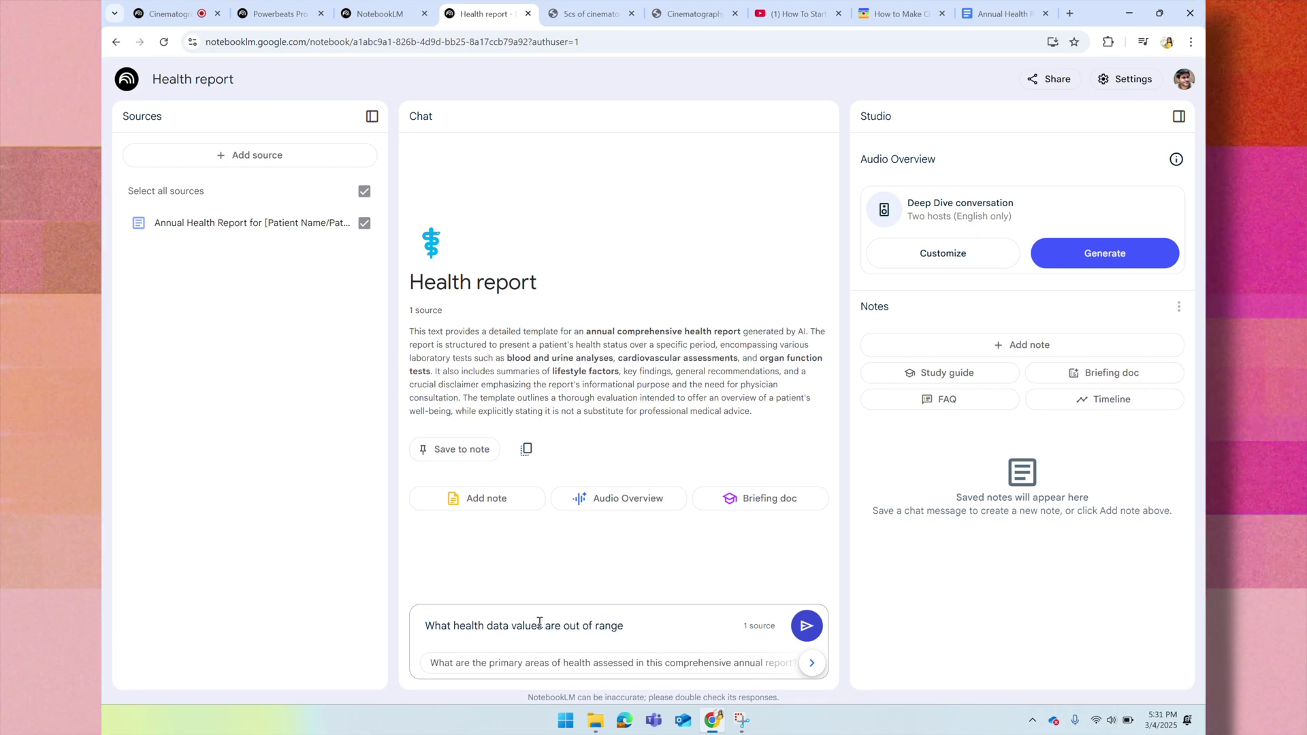
{"action": "key", "text": "Return"}
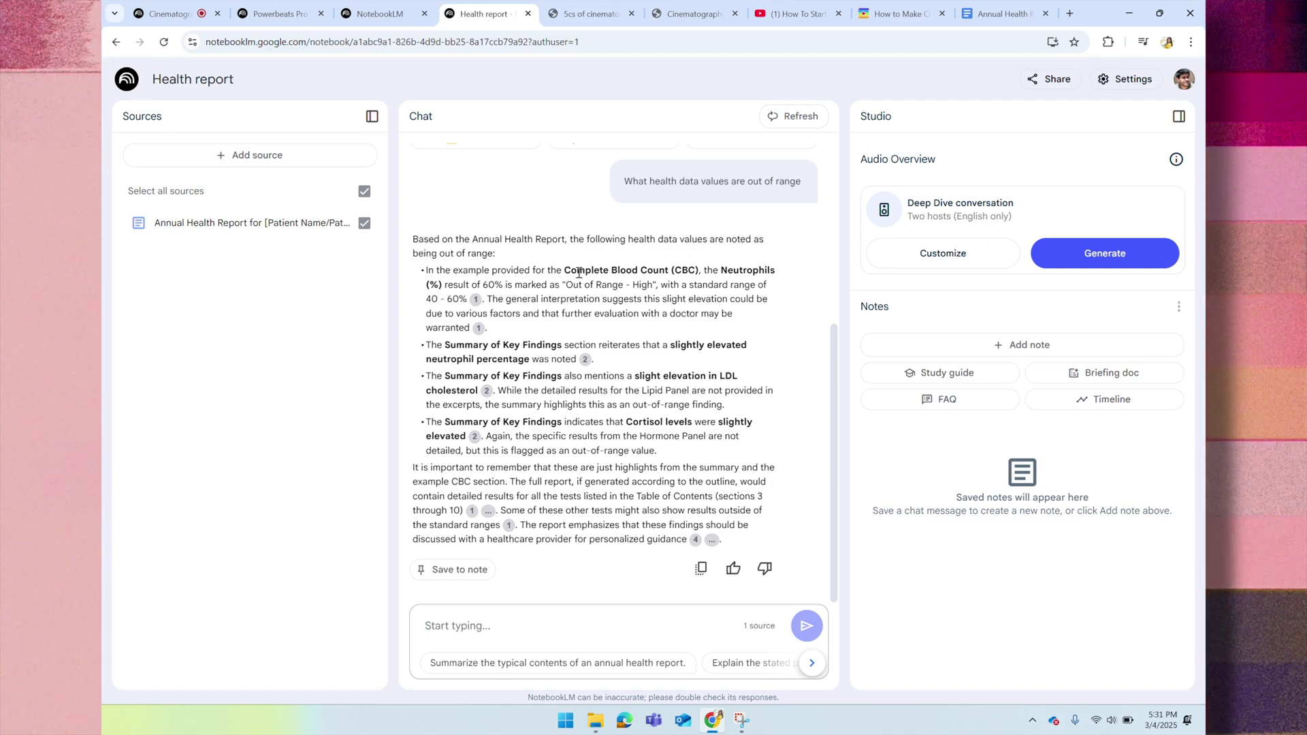
{"action": "left_click_drag", "start_coordinate": [562, 267], "coordinate": [657, 286]}
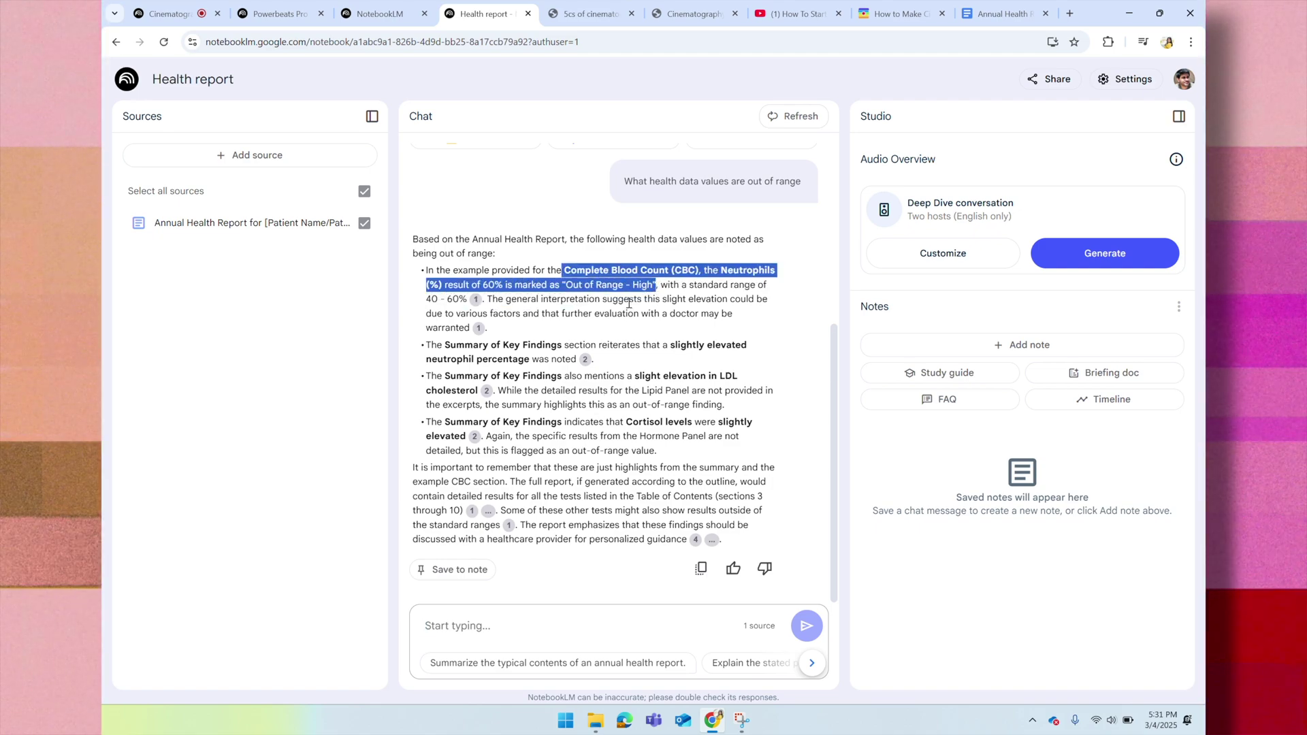
{"action": "left_click_drag", "start_coordinate": [563, 345], "coordinate": [496, 391]}
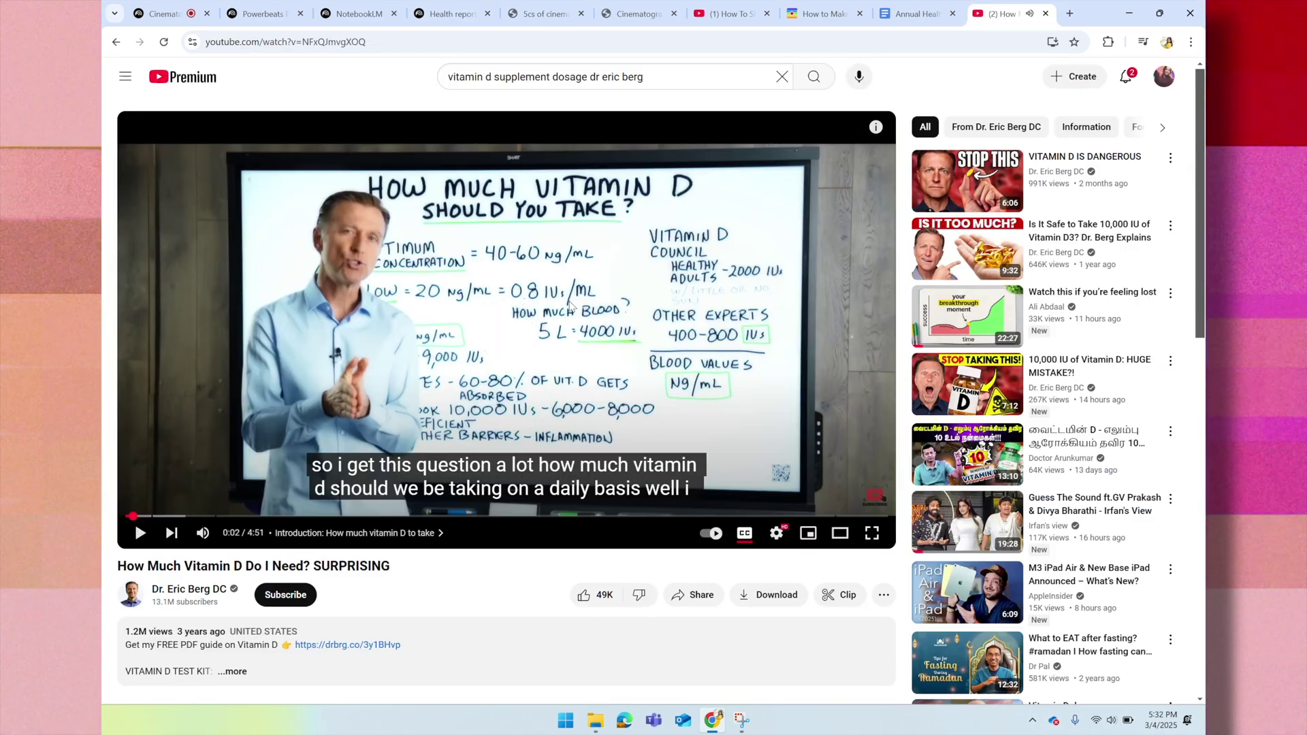
- Copy the vitamin D video's web address and return to the Health report notebook
{"action": "left_click", "coordinate": [418, 41]}
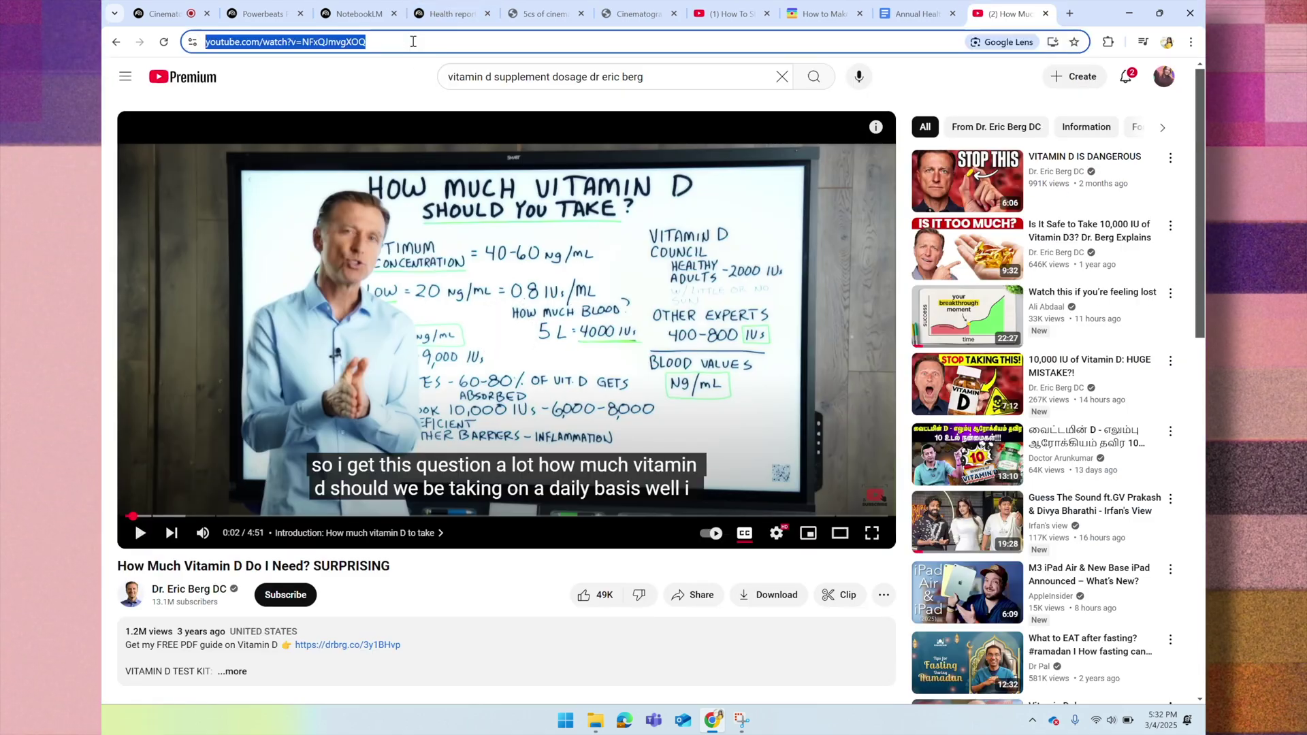
{"action": "left_click", "coordinate": [389, 13]}
{"action": "left_click", "coordinate": [438, 15]}
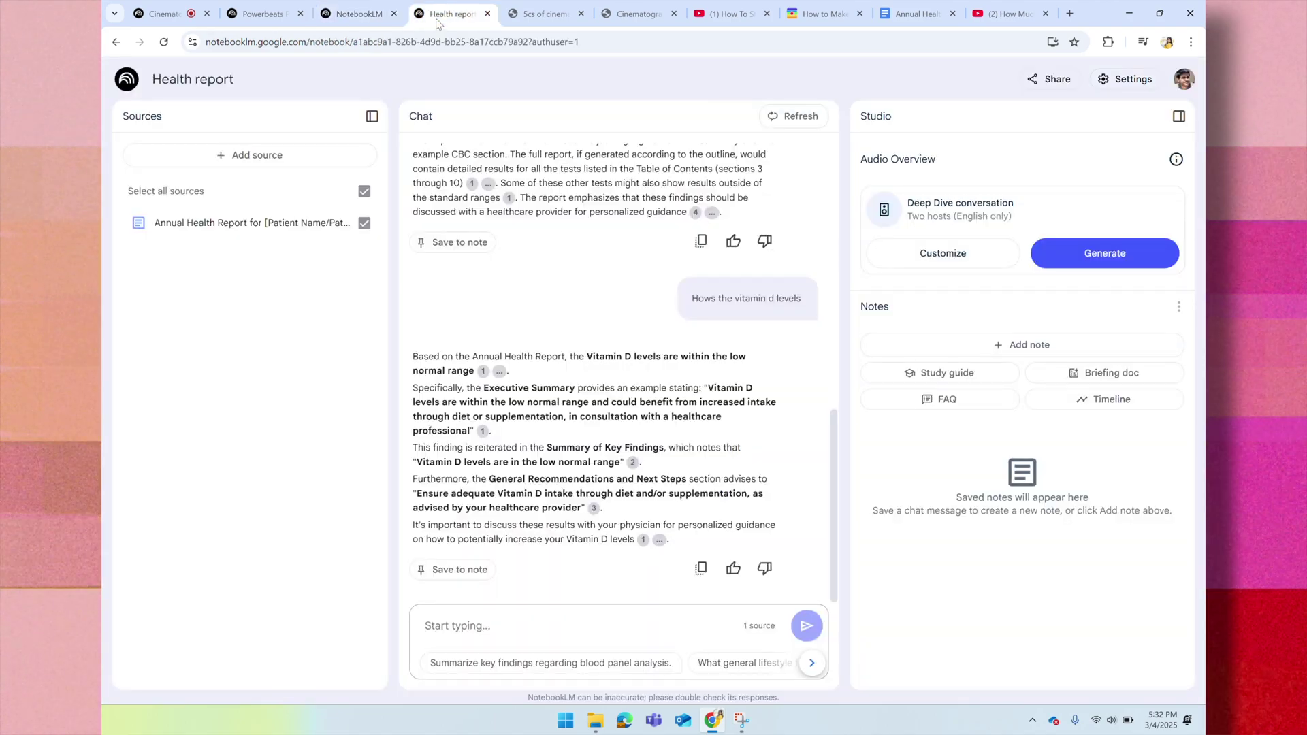
- Add the vitamin D YouTube video as a source to Health report
{"action": "left_click", "coordinate": [256, 155]}
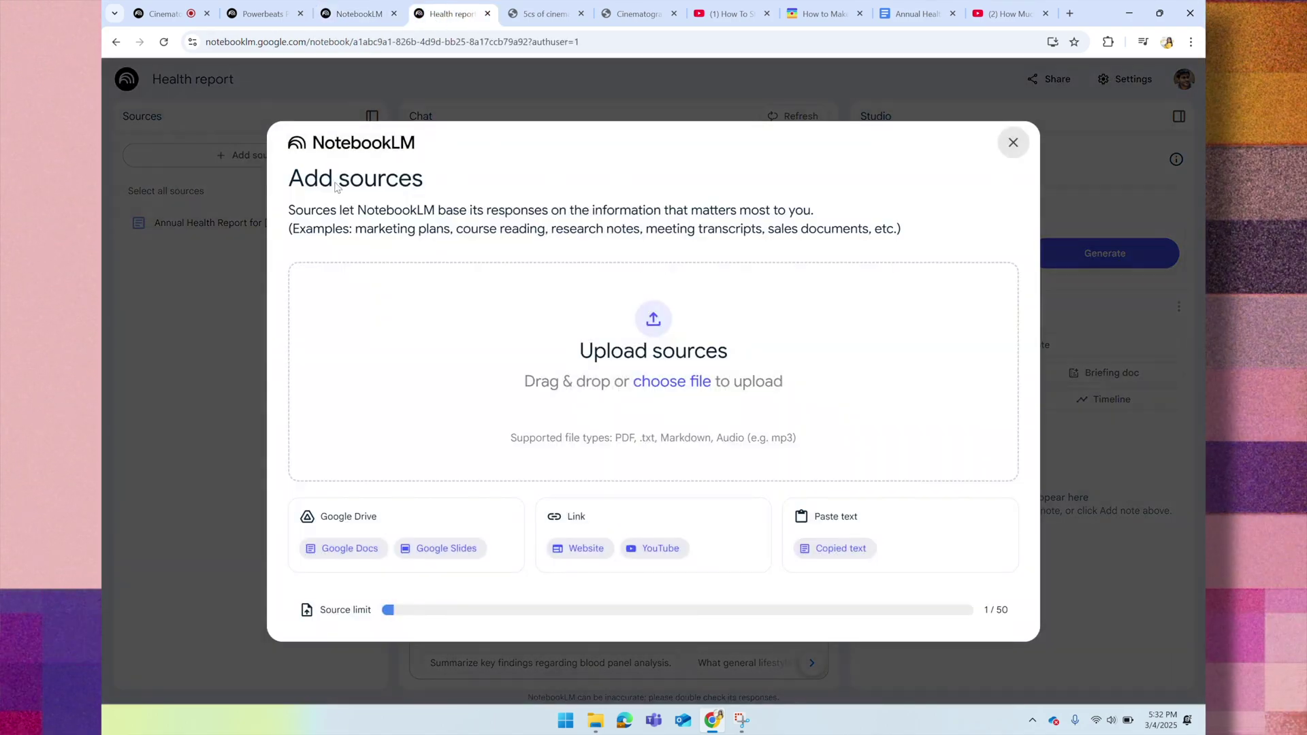
{"action": "left_click", "coordinate": [664, 627]}
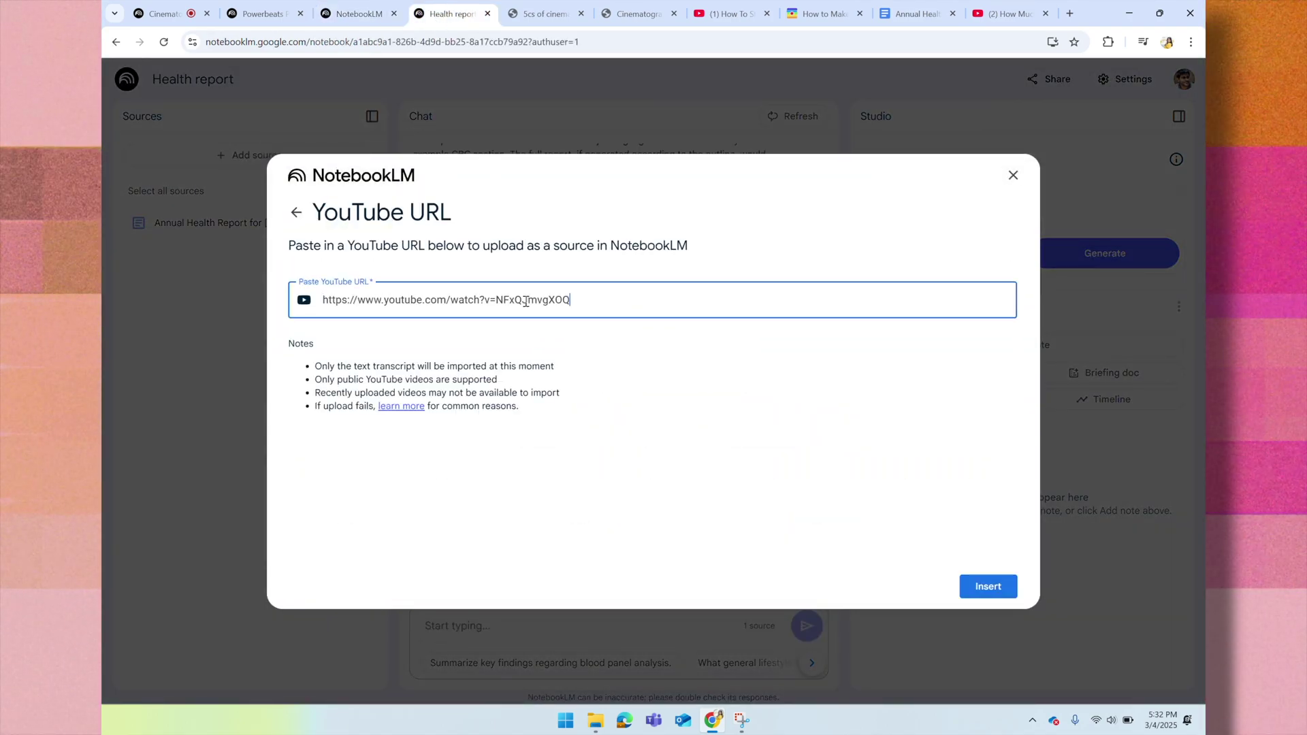
{"action": "left_click", "coordinate": [983, 591]}
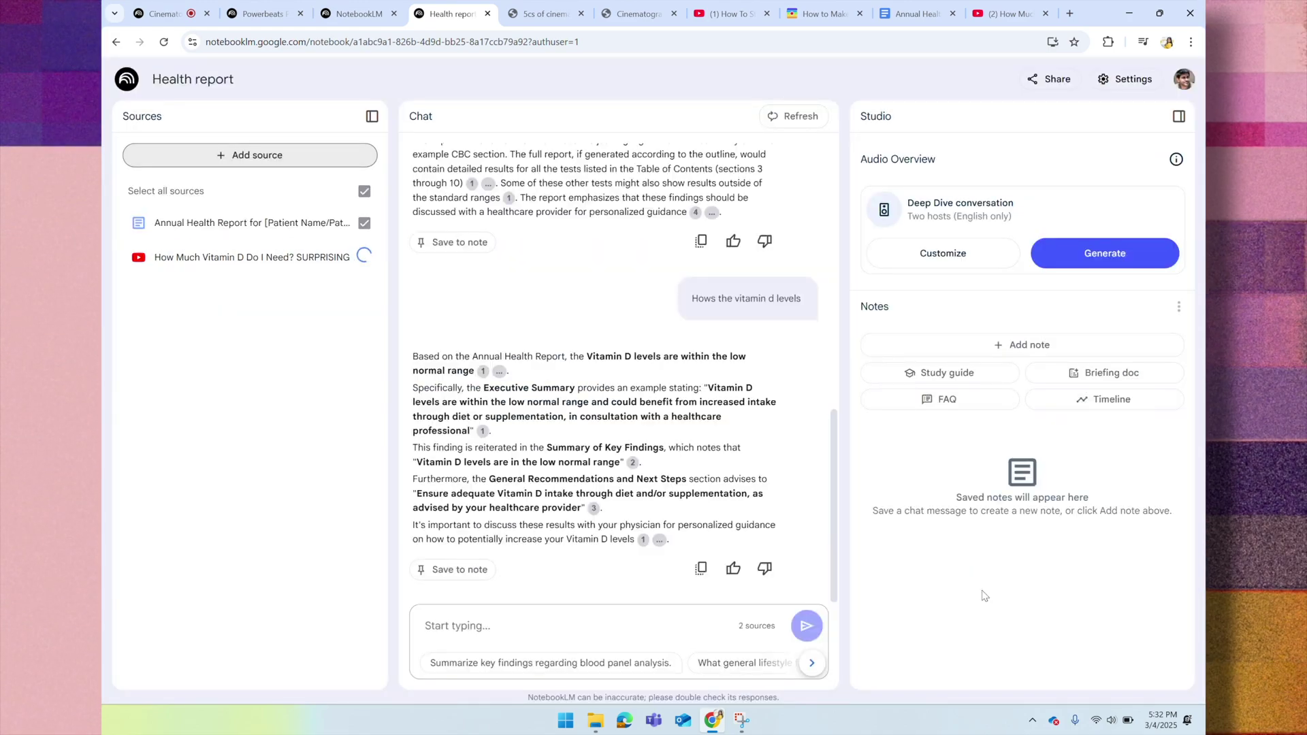
- Ask 'How much vitamin d should i supplement each day' and check the cited Vitamin D Council passage
{"action": "left_click", "coordinate": [583, 615]}
{"action": "type", "text": "How much vitamin d should i su"}
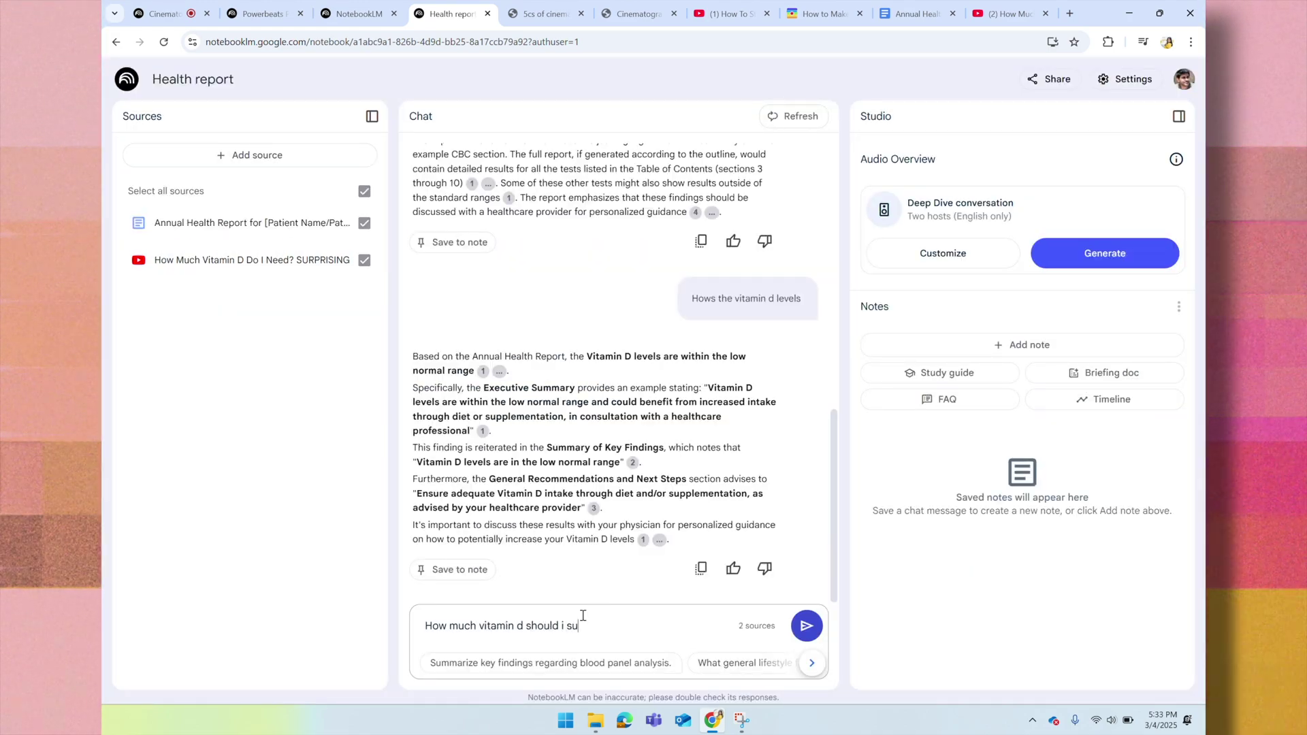
{"action": "type", "text": "pplement each day"}
{"action": "key", "text": "Return"}
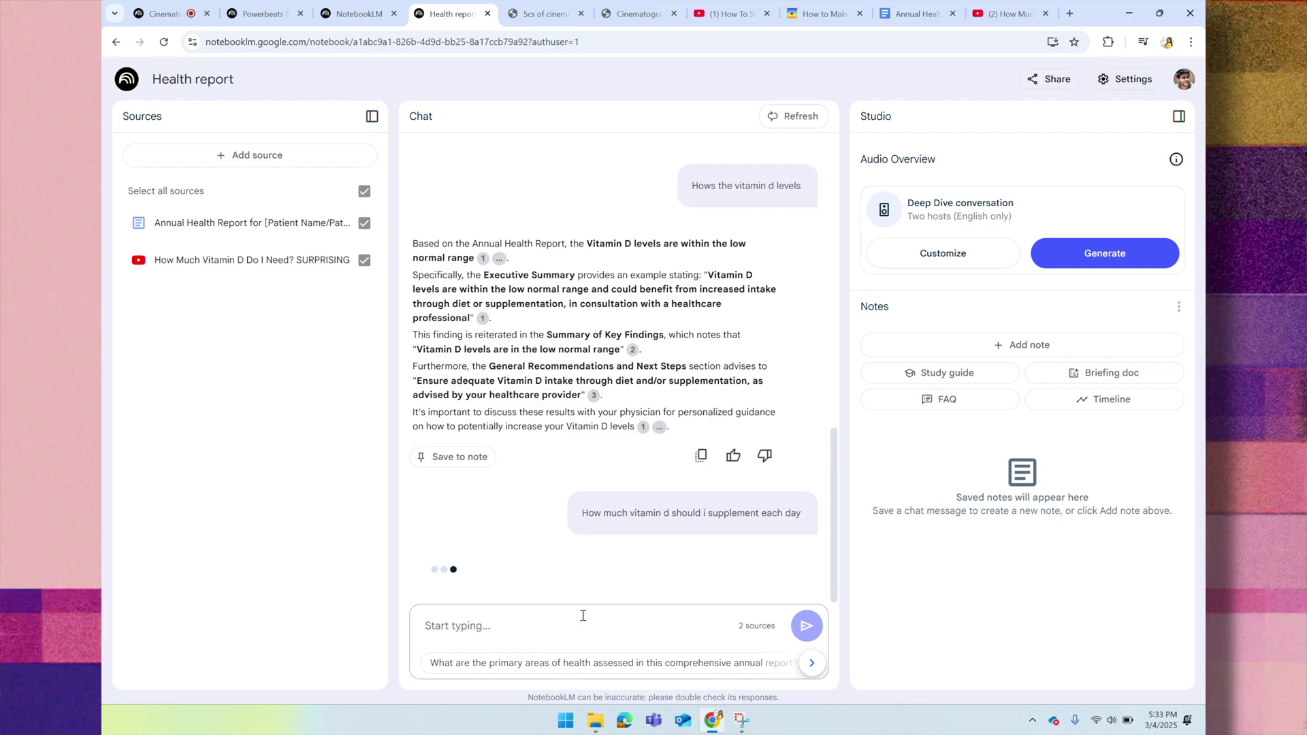
{"action": "left_click_drag", "start_coordinate": [564, 281], "coordinate": [677, 310]}
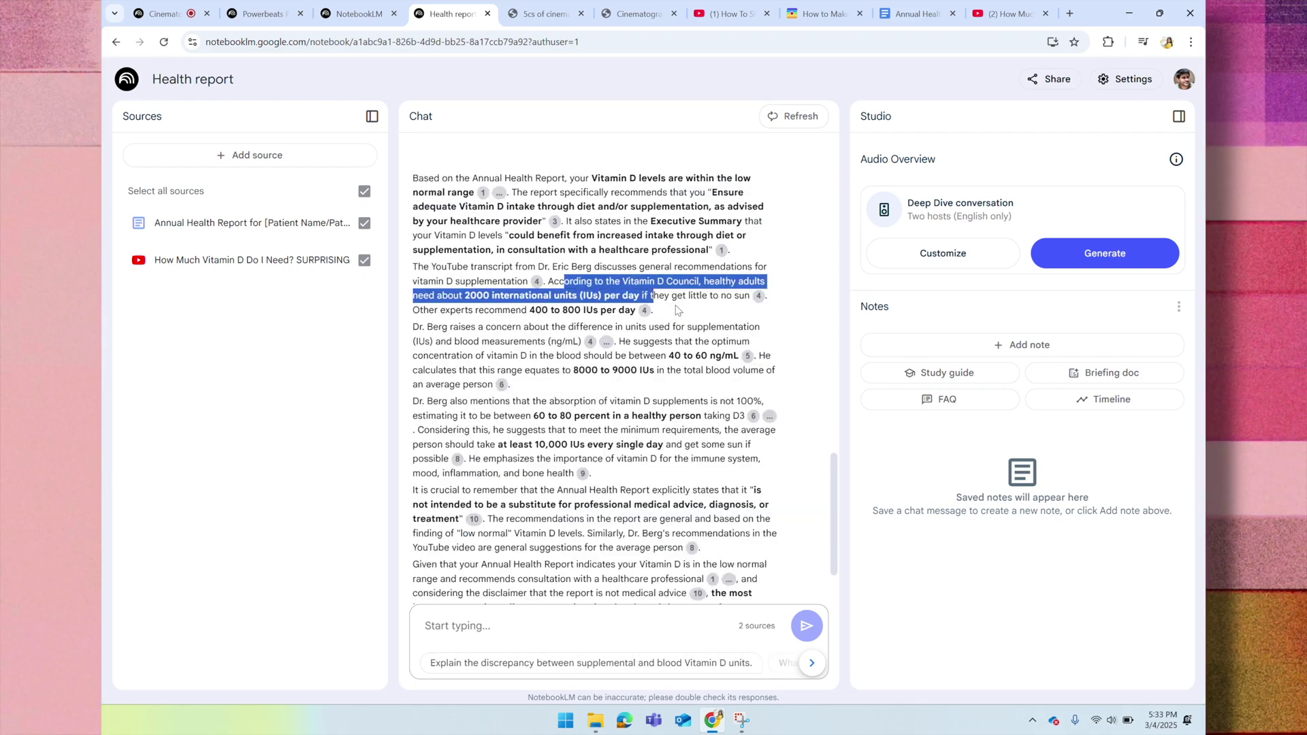
{"action": "left_click", "coordinate": [757, 297]}
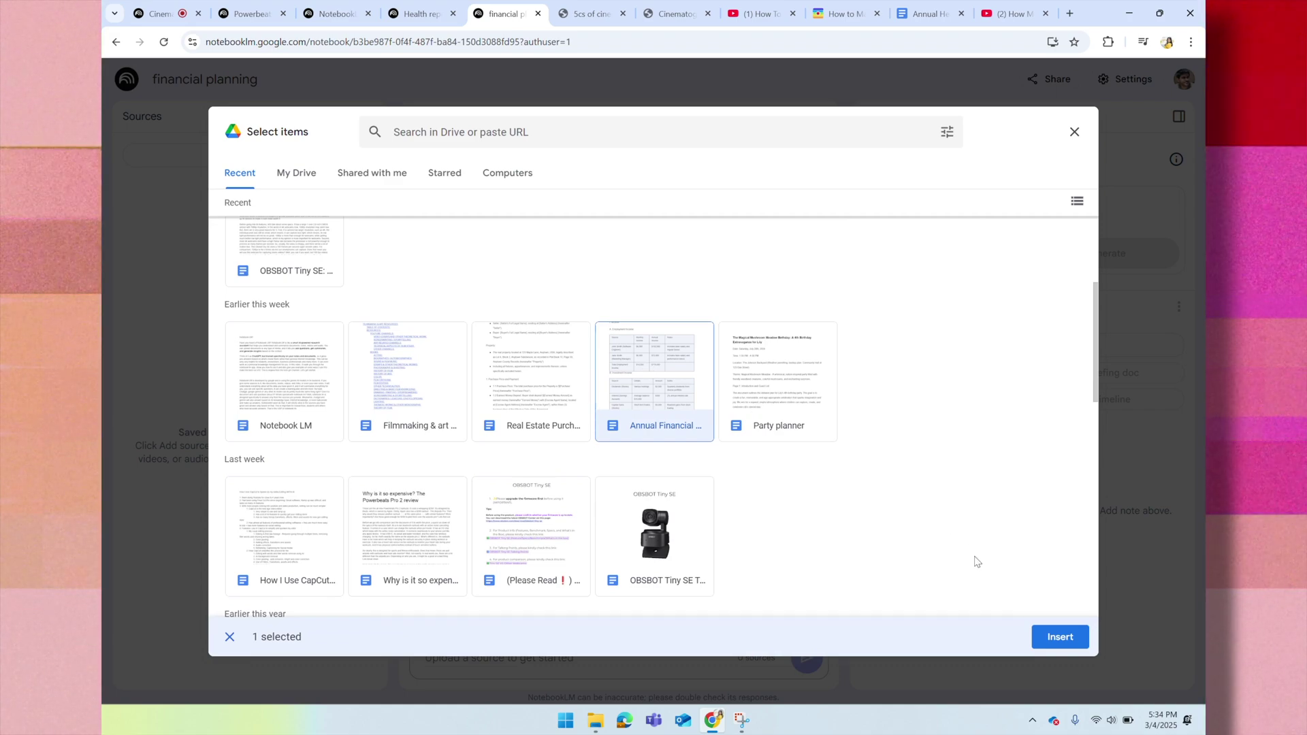
- Add the Annual Financial Statement plus the two stock investing PDFs from File Explorer as sources
{"action": "left_click", "coordinate": [1058, 637]}
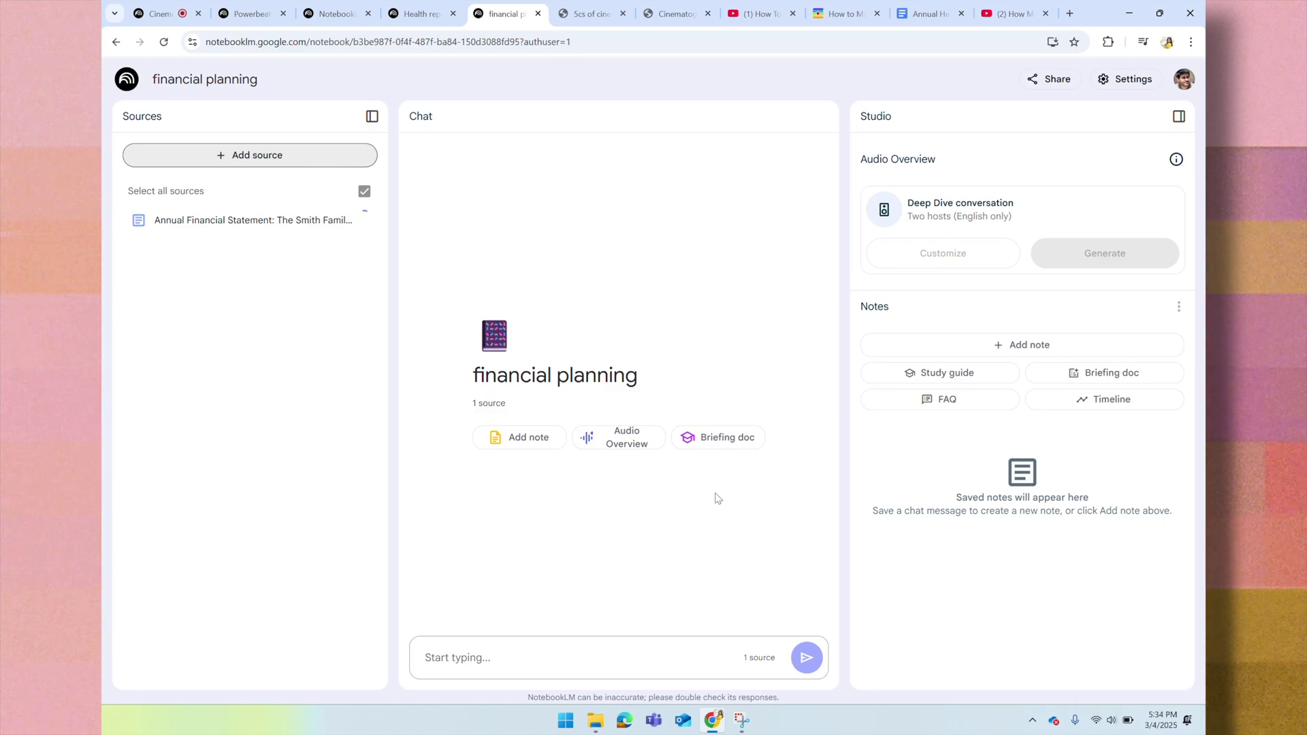
{"action": "key", "text": "alt+Tab"}
{"action": "left_click", "coordinate": [574, 433]}
{"action": "left_click", "coordinate": [344, 503]}
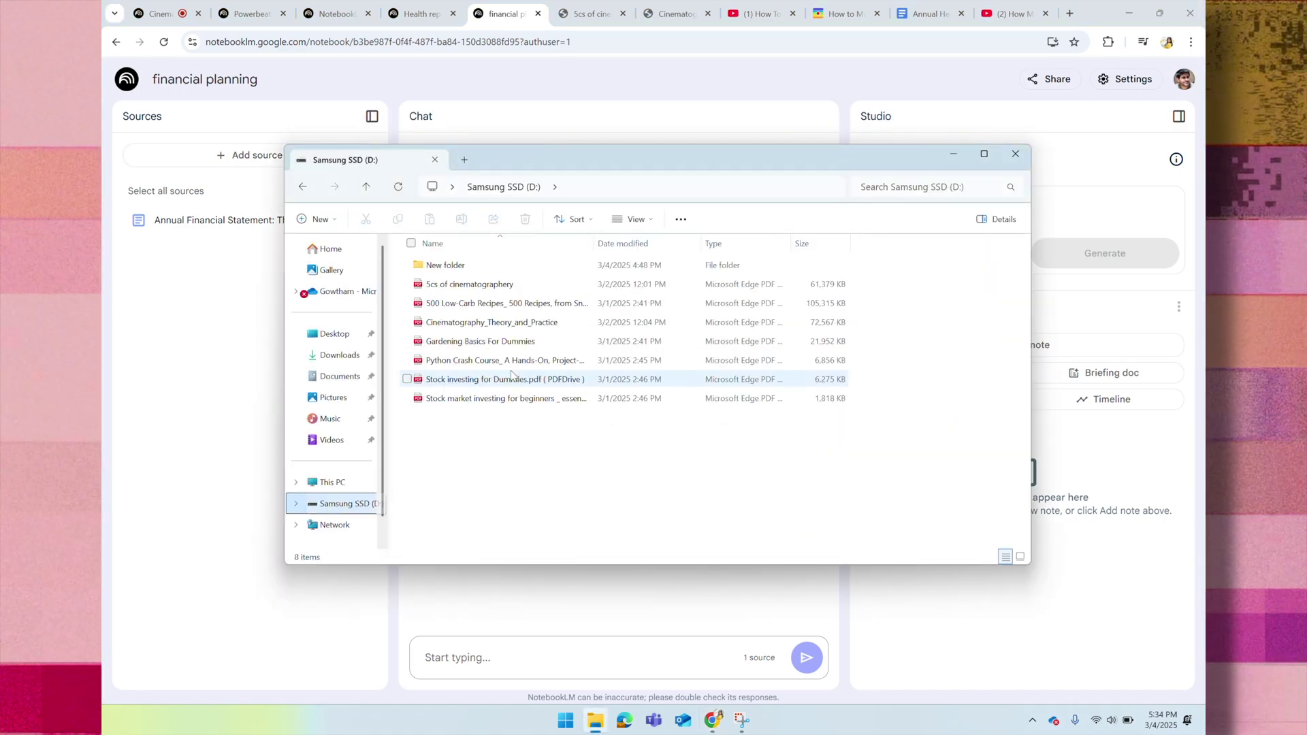
{"action": "left_click", "coordinate": [477, 379]}
{"action": "left_click", "coordinate": [477, 397], "text": "shift"}
{"action": "left_click_drag", "start_coordinate": [476, 397], "coordinate": [194, 419]}
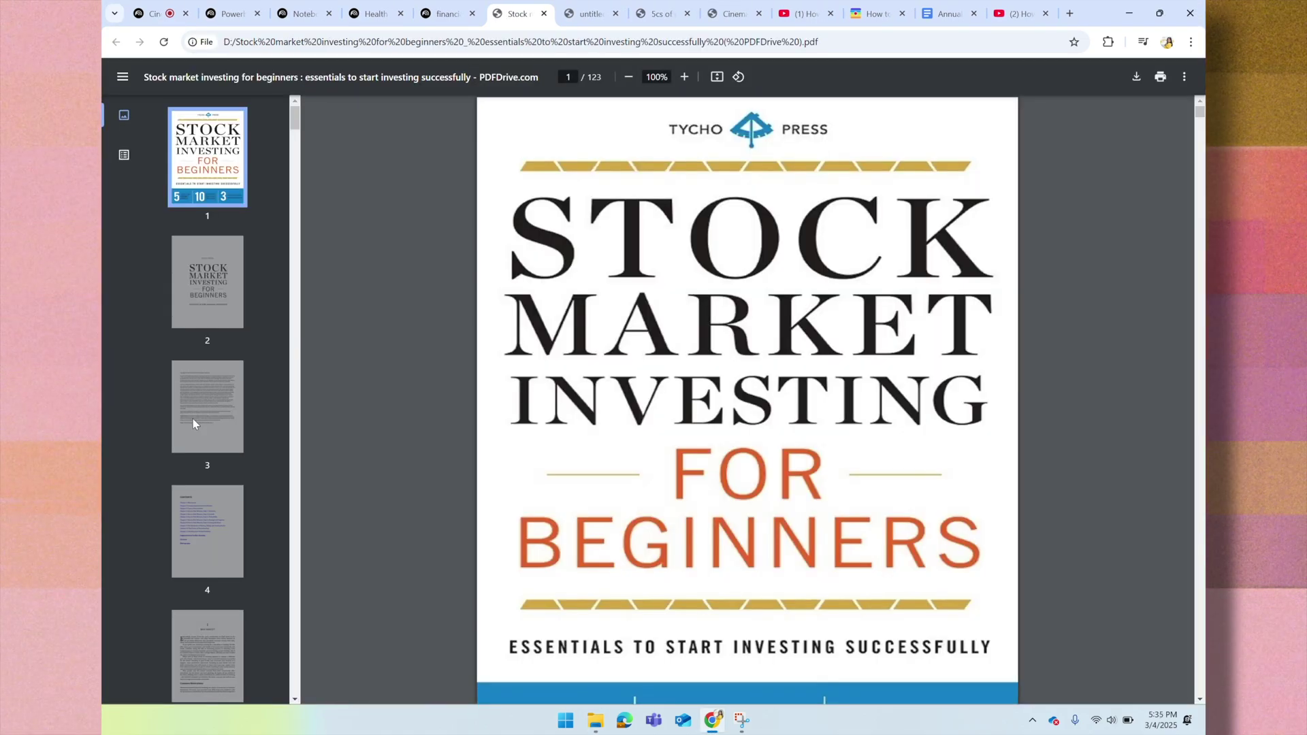
{"action": "scroll", "coordinate": [475, 410], "scroll_direction": "down", "scroll_amount": 5}
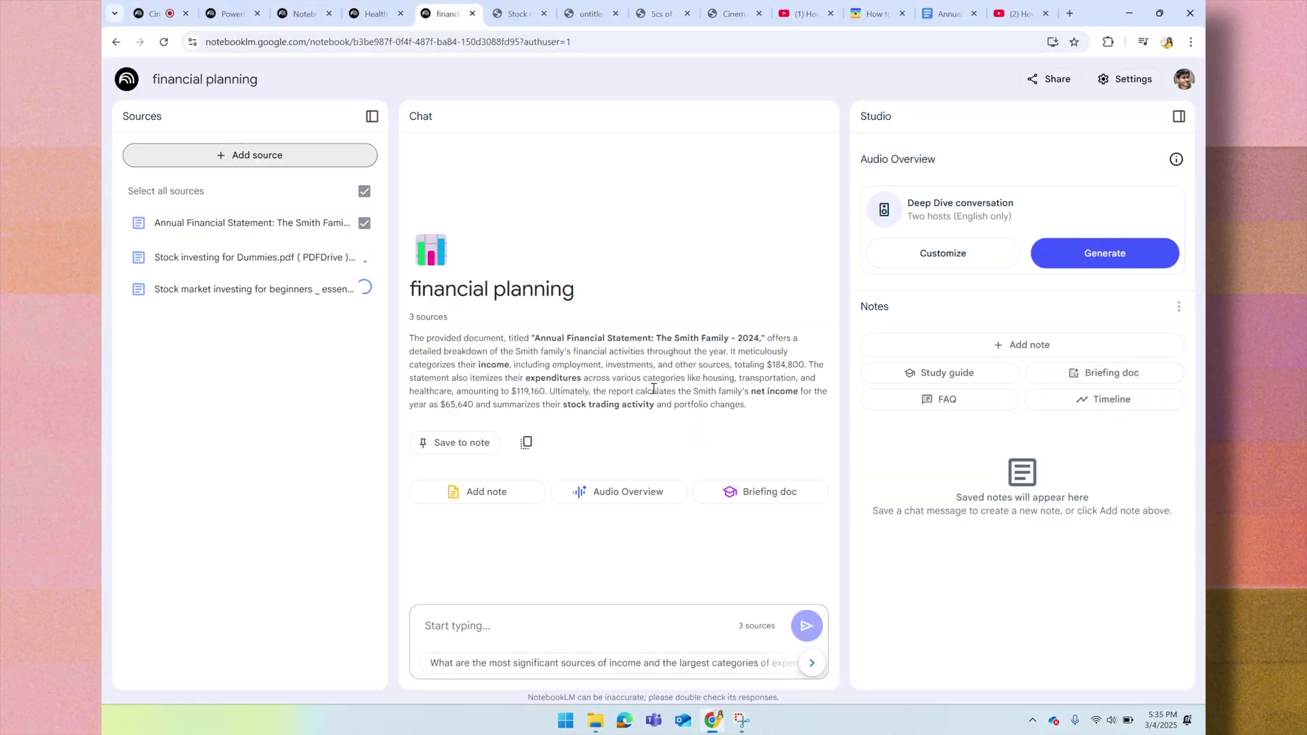
- Ask NotebookLM to summarize the year's financial data and categorize it
{"action": "left_click", "coordinate": [531, 638]}
{"action": "type", "text": "Summarize my financial data for the year and catego"}
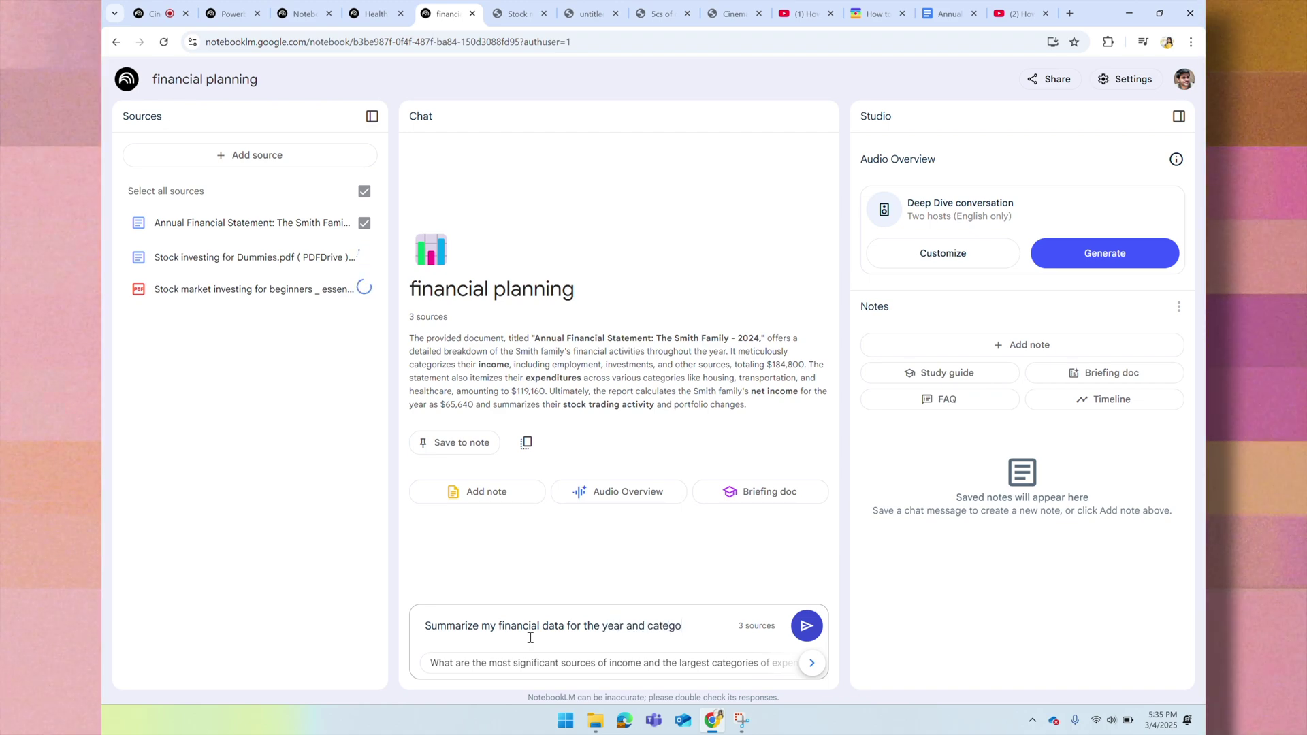
{"action": "type", "text": "rize it by"}
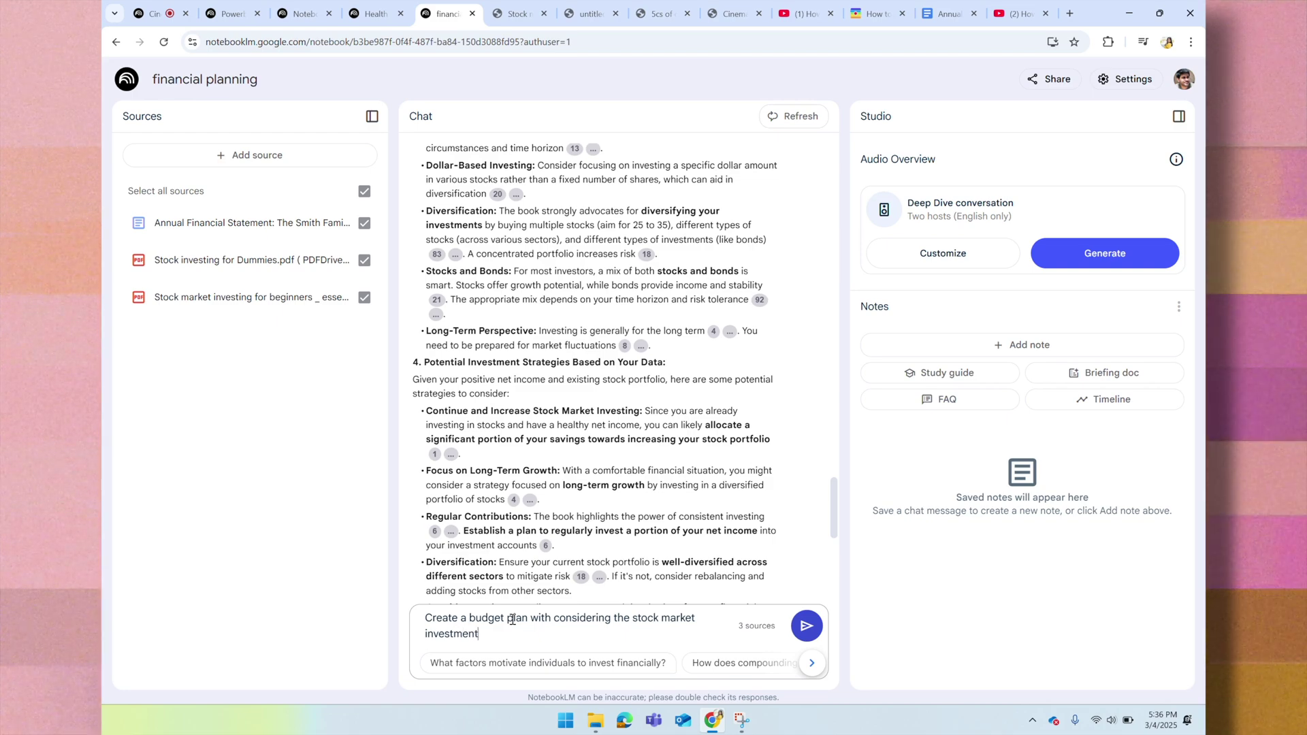
{"action": "key", "text": "Return"}
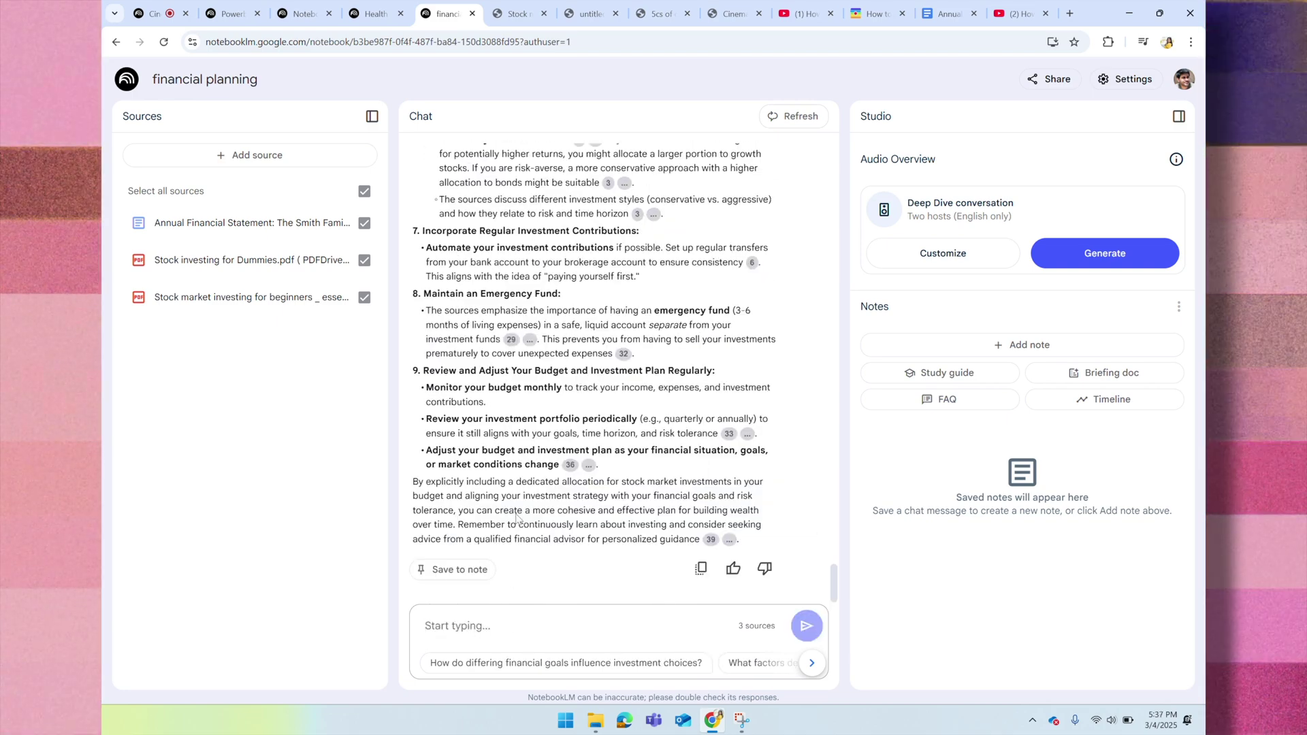
{"action": "scroll", "coordinate": [516, 519], "scroll_direction": "up", "scroll_amount": 10}
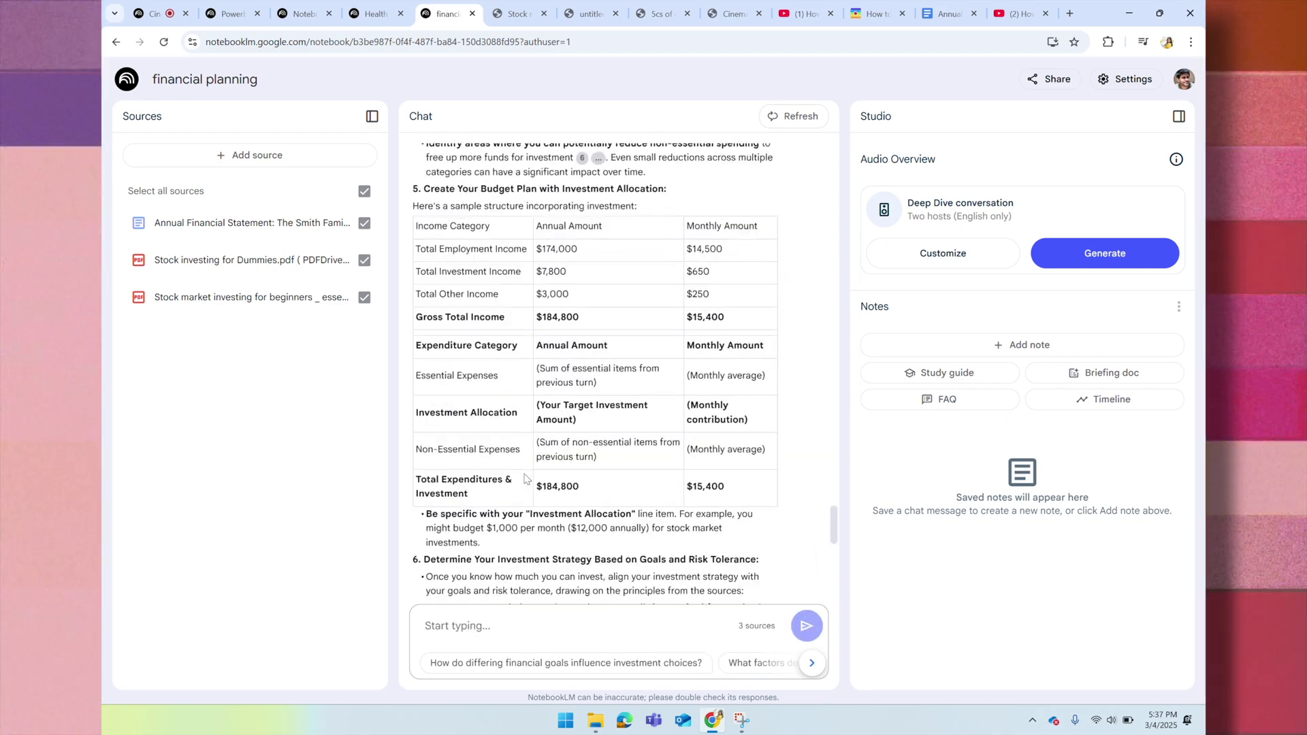
{"action": "scroll", "coordinate": [524, 479], "scroll_direction": "up", "scroll_amount": 1}
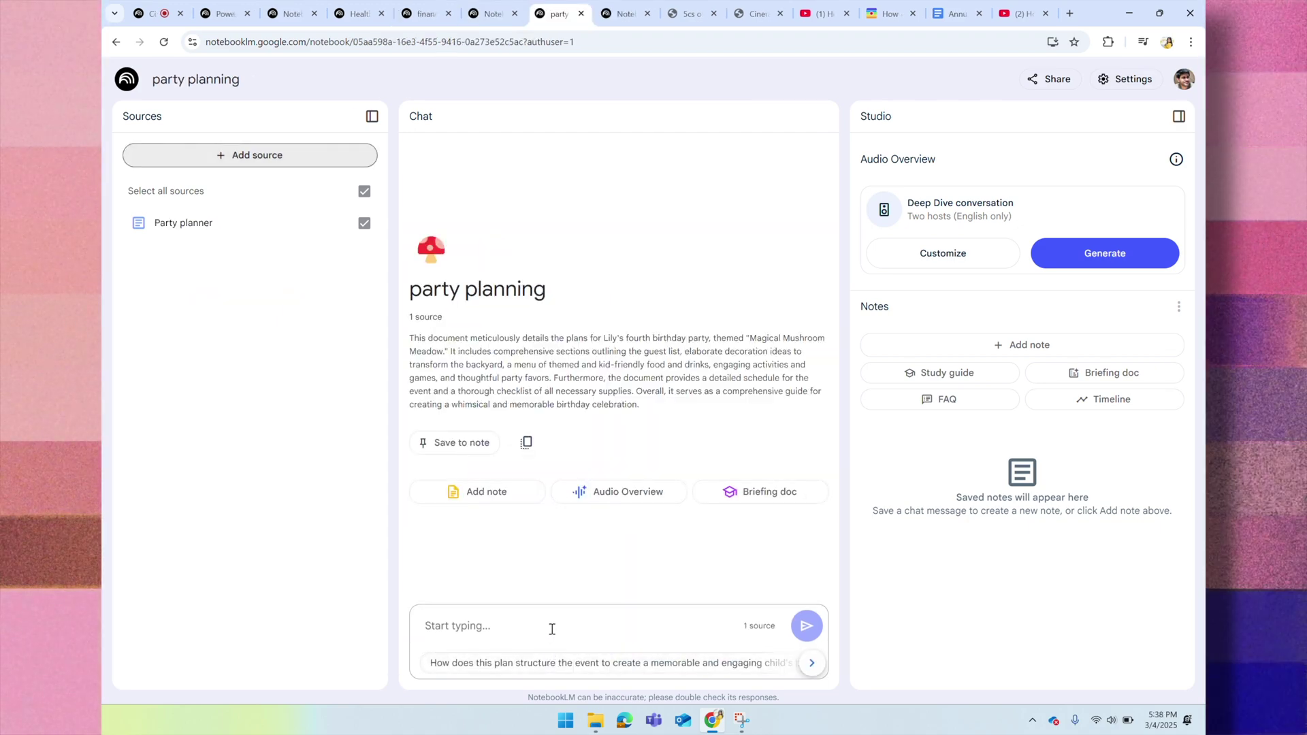
{"action": "left_click", "coordinate": [551, 626]}
- Ask the party planning notebook to summarize the plan in tables
{"action": "type", "text": "summar"}
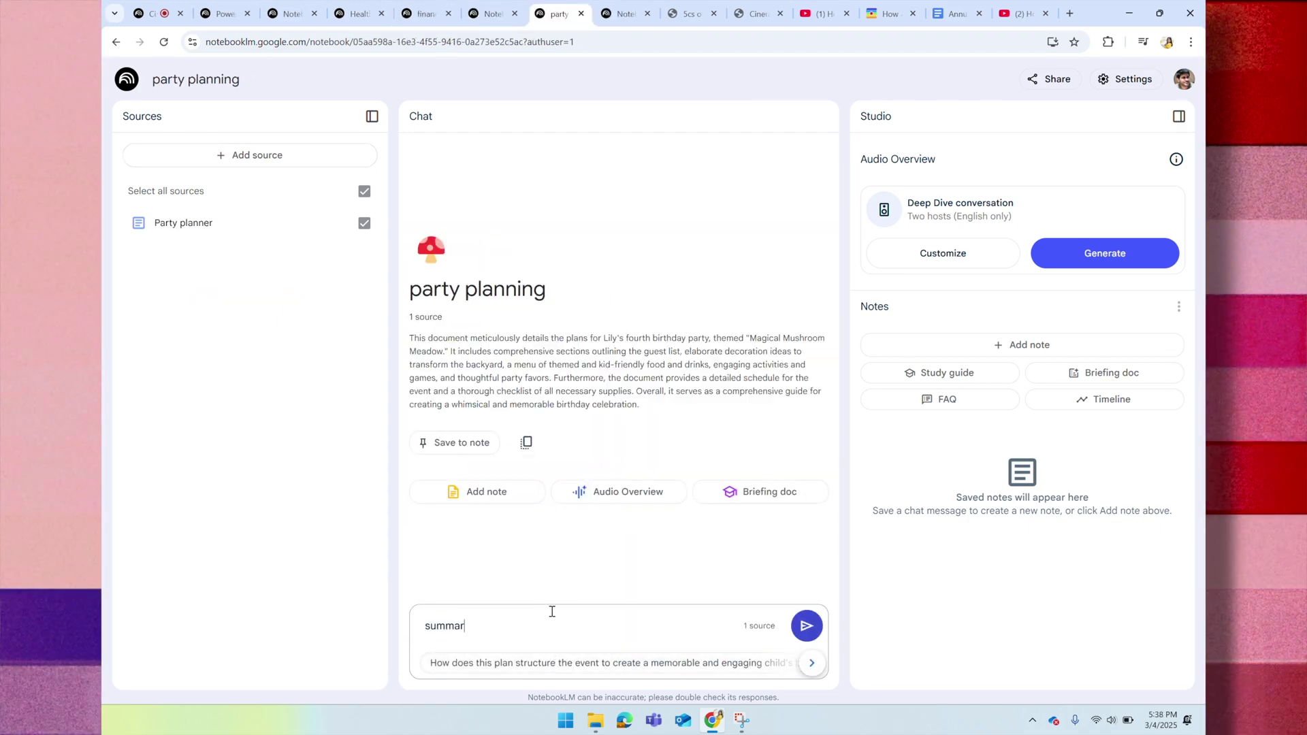
{"action": "type", "text": "ize the plan for me in tables"}
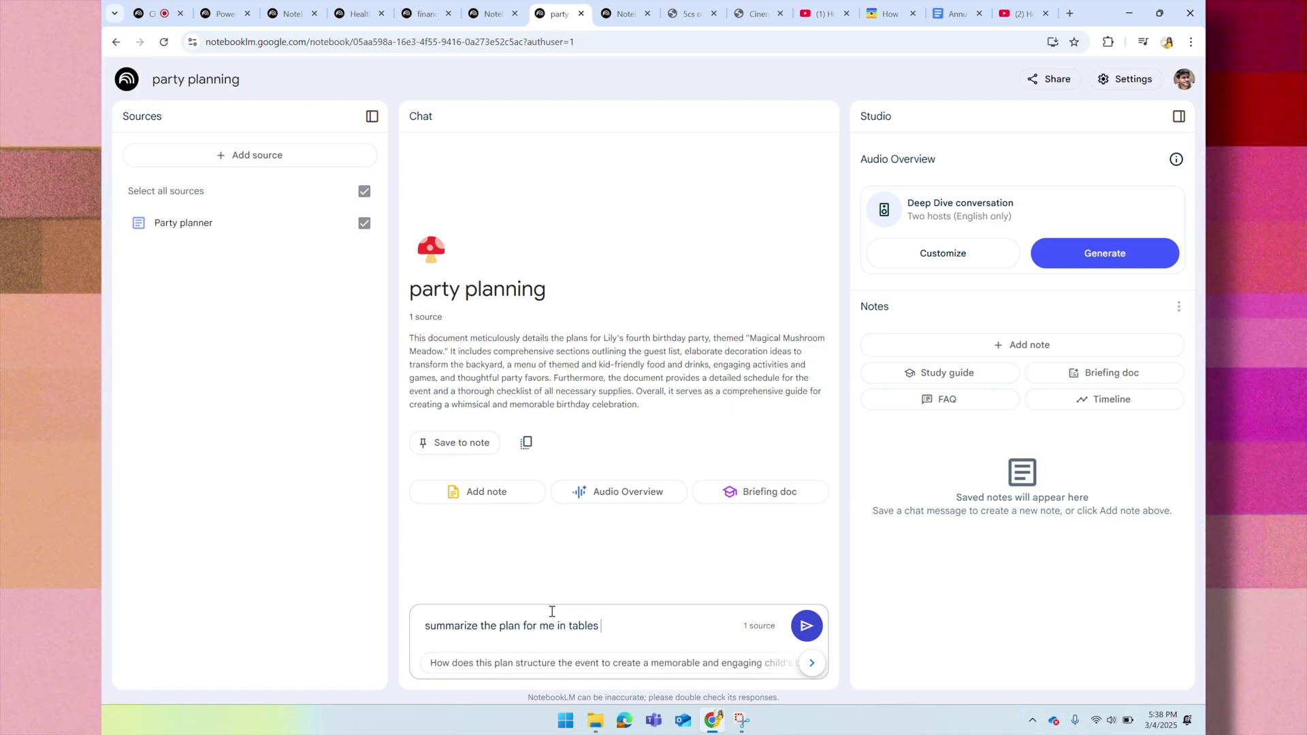
{"action": "key", "text": "Return"}
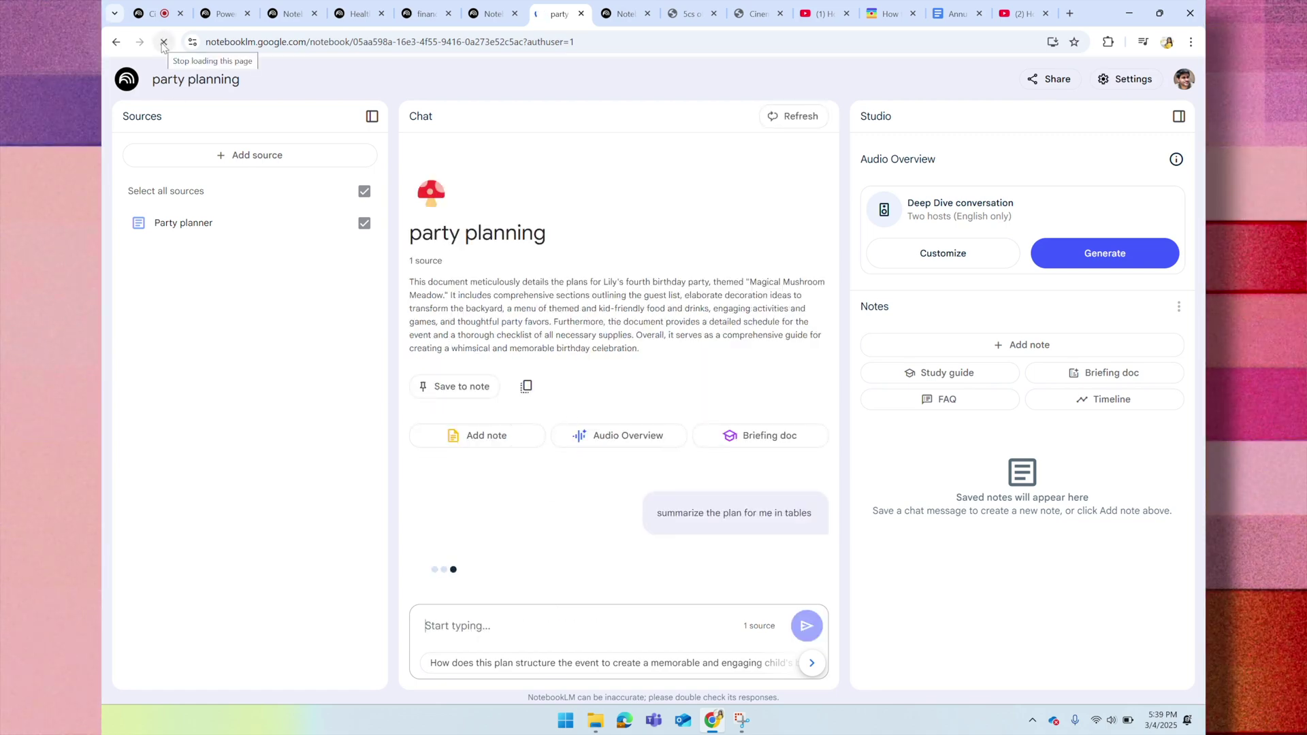